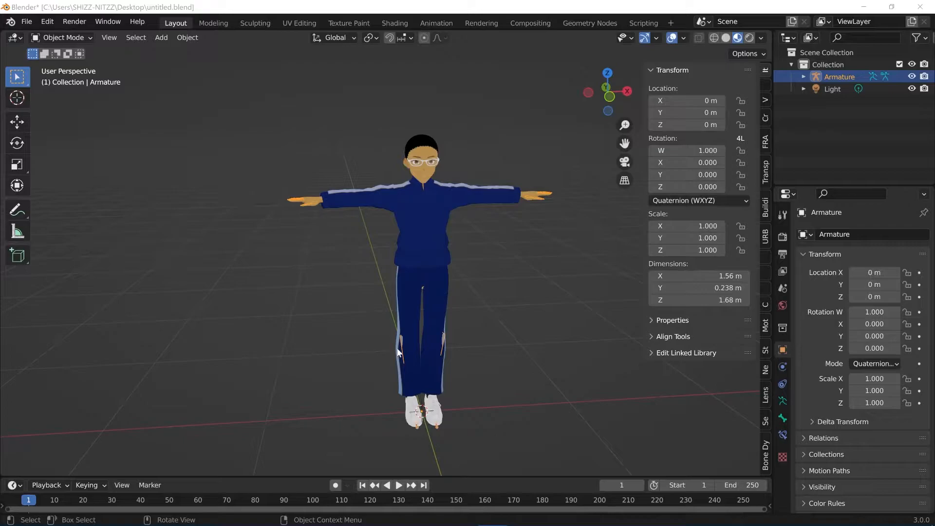
Switch the armature to Pose Mode and set the viewport shading to wireframe so the bones can be seen.
{"action": "left_click", "coordinate": [401, 345]}
{"action": "left_click", "coordinate": [405, 344]}
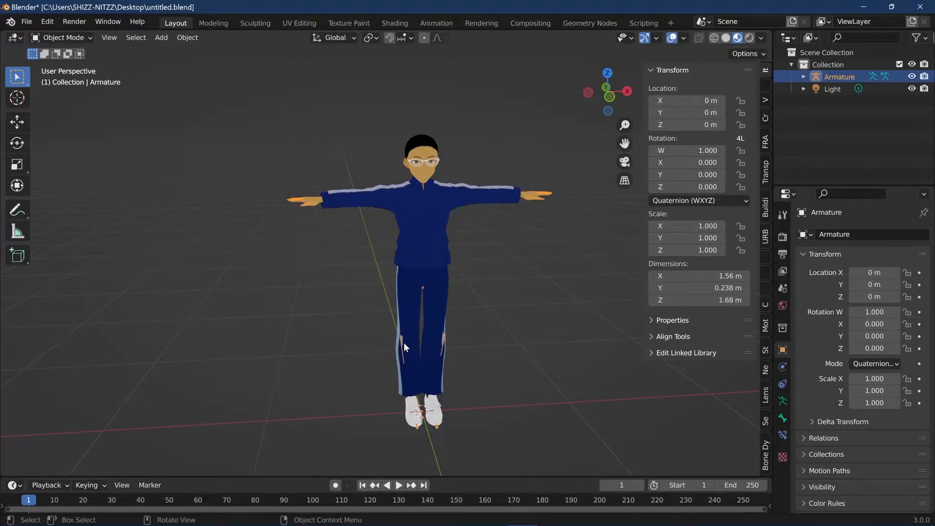
{"action": "left_click", "coordinate": [72, 39]}
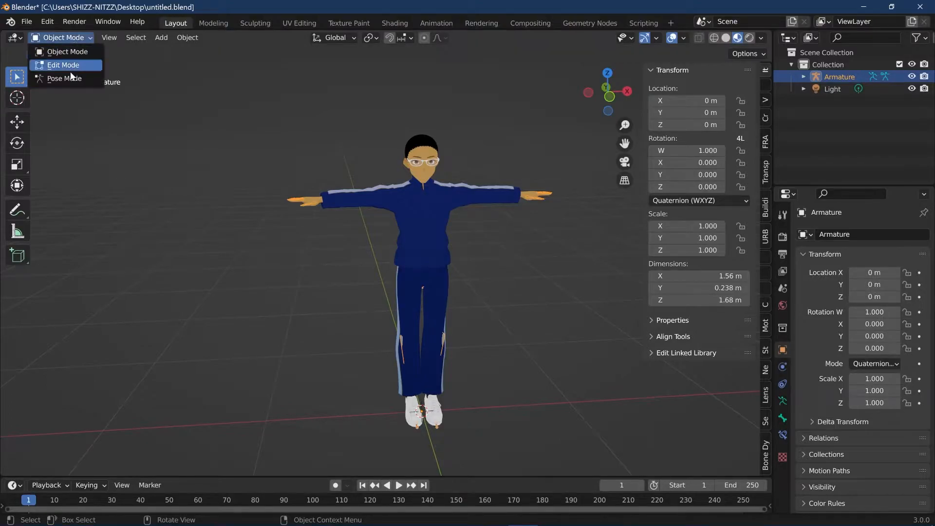
{"action": "left_click", "coordinate": [70, 78]}
{"action": "scroll", "coordinate": [461, 280], "scroll_direction": "up", "scroll_amount": 3}
{"action": "scroll", "coordinate": [462, 278], "scroll_direction": "down", "scroll_amount": 2}
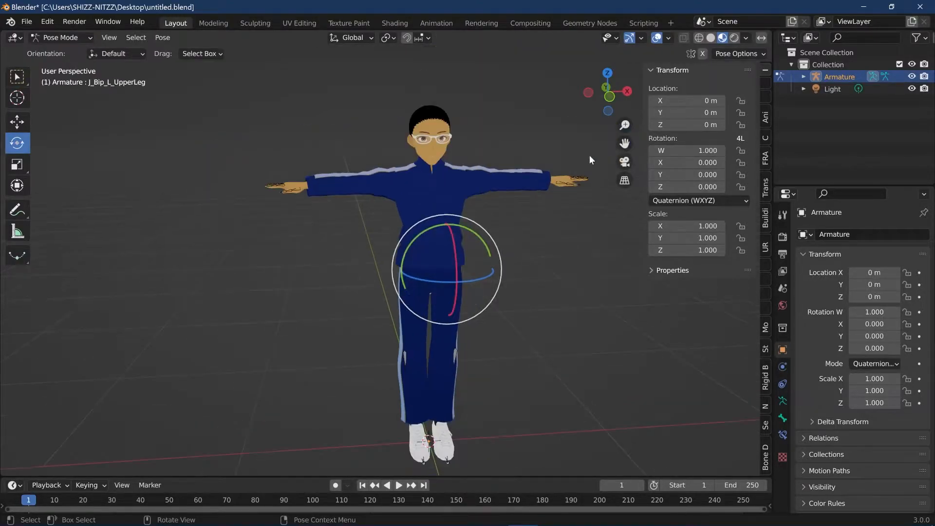
{"action": "left_click", "coordinate": [696, 38]}
{"action": "scroll", "coordinate": [436, 326], "scroll_direction": "up", "scroll_amount": 3}
{"action": "scroll", "coordinate": [436, 325], "scroll_direction": "down", "scroll_amount": 4}
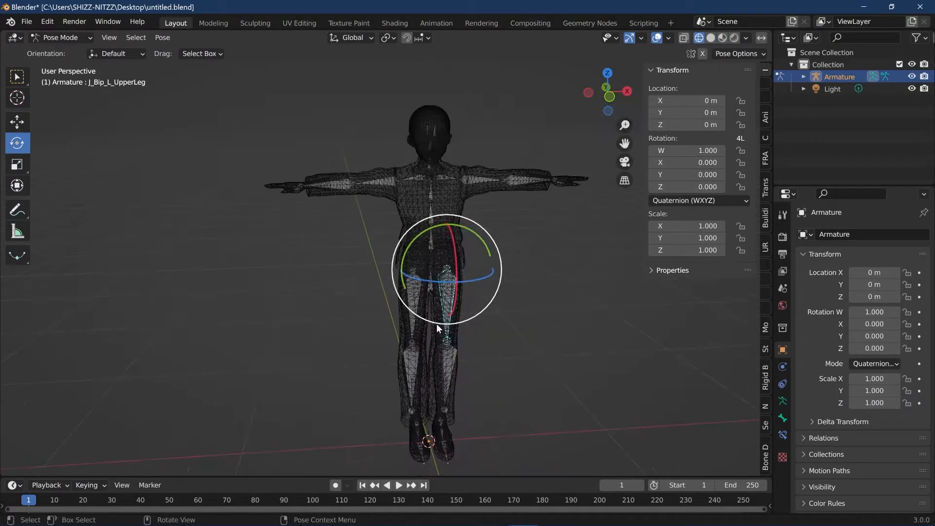
Select the right upper leg bone and drive its X rotation with the expression #cos(frame/10)/5.
{"action": "scroll", "coordinate": [437, 322], "scroll_direction": "up", "scroll_amount": 3}
{"action": "scroll", "coordinate": [436, 323], "scroll_direction": "down", "scroll_amount": 1}
{"action": "scroll", "coordinate": [437, 323], "scroll_direction": "up", "scroll_amount": 2}
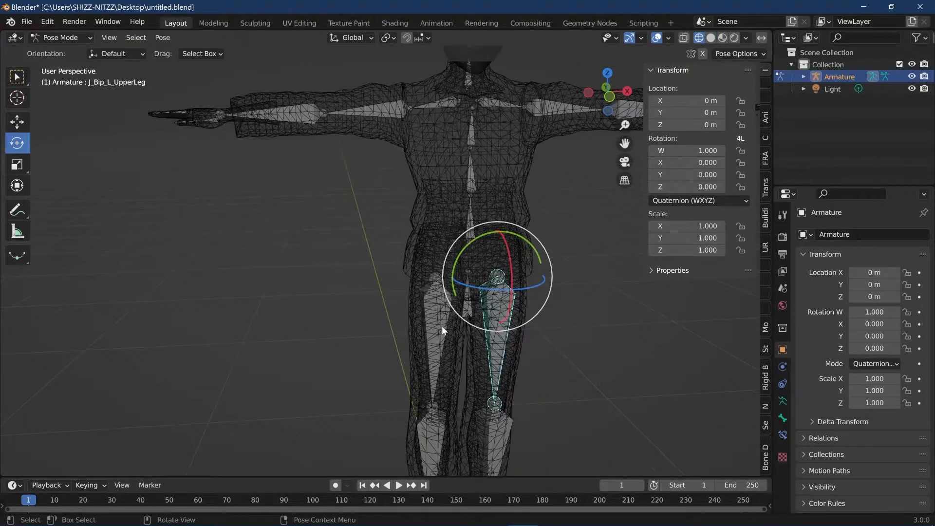
{"action": "left_click", "coordinate": [437, 316]}
{"action": "scroll", "coordinate": [437, 319], "scroll_direction": "down", "scroll_amount": 2}
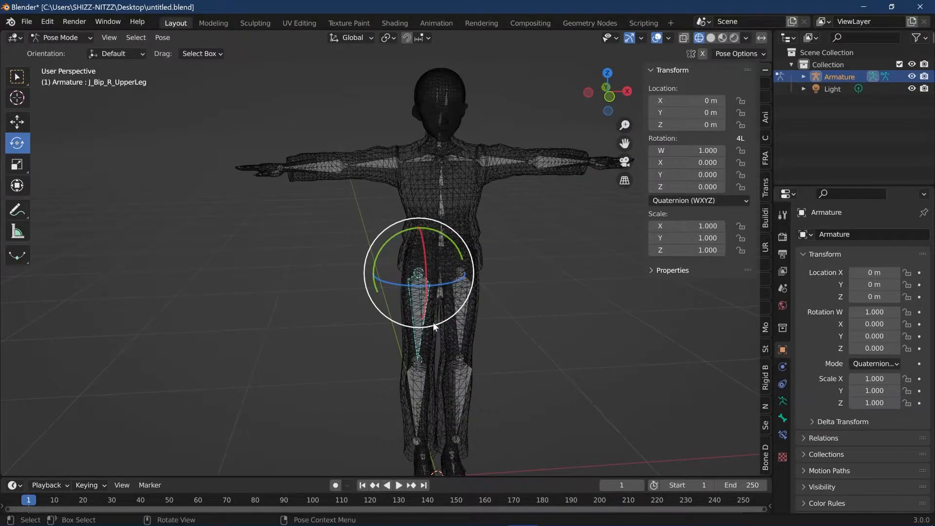
{"action": "scroll", "coordinate": [422, 326], "scroll_direction": "up", "scroll_amount": 1}
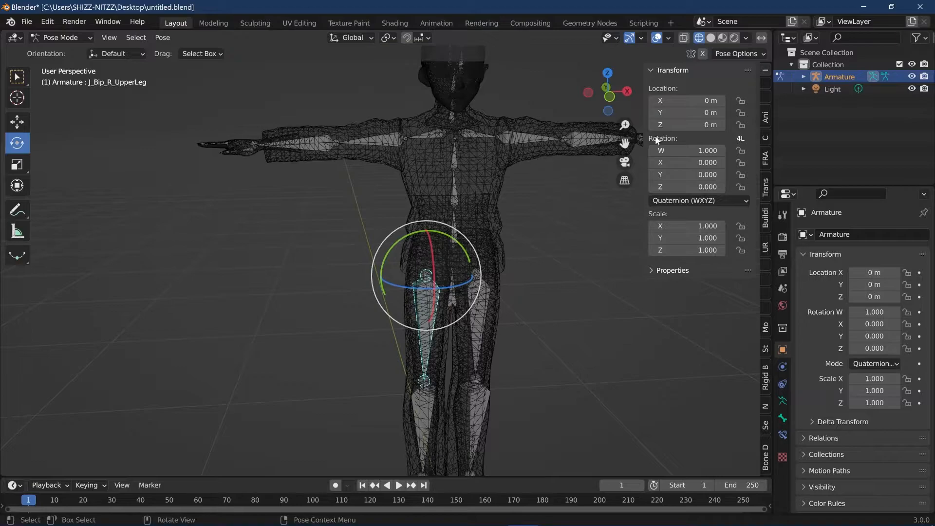
{"action": "left_click", "coordinate": [673, 166]}
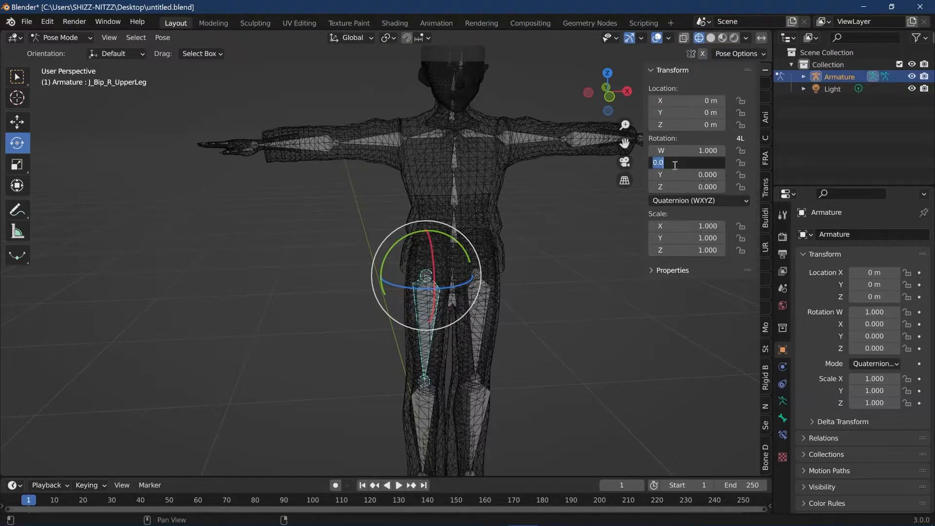
{"action": "type", "text": "#cos(frame/10)/5"}
{"action": "key", "text": "Return"}
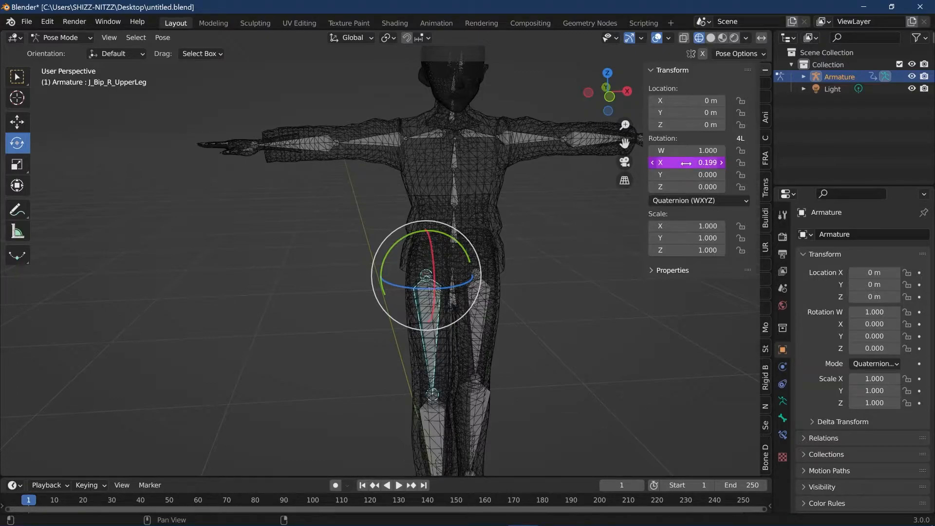
Play the animation to check the right leg's swing from behind, stop it and return to the first frame.
{"action": "scroll", "coordinate": [533, 307], "scroll_direction": "down", "scroll_amount": 3}
{"action": "mouse_move", "coordinate": [457, 379]}
{"action": "middle_mouse_down"}
{"action": "mouse_move", "coordinate": [484, 366]}
{"action": "mouse_move", "coordinate": [468, 372]}
{"action": "middle_mouse_up"}
{"action": "scroll", "coordinate": [468, 374], "scroll_direction": "up", "scroll_amount": 2}
{"action": "left_click", "coordinate": [399, 486]}
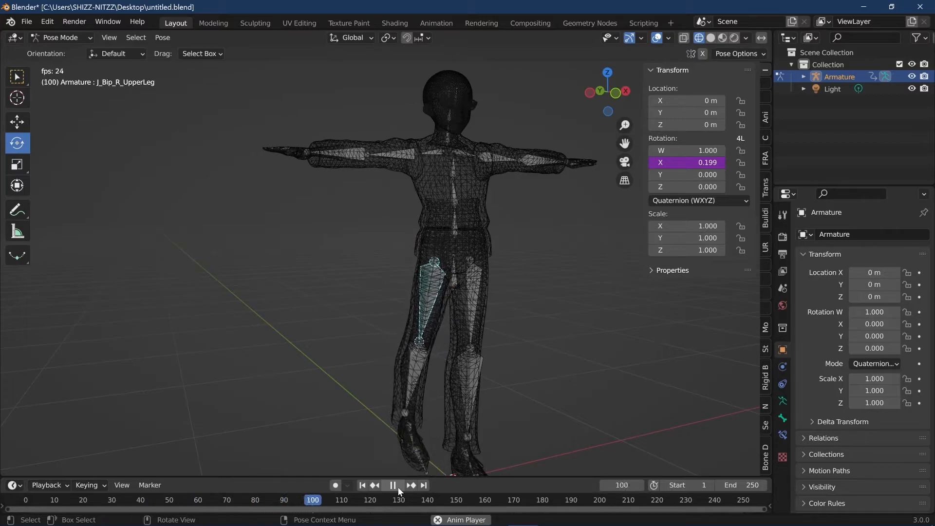
{"action": "left_click", "coordinate": [398, 487]}
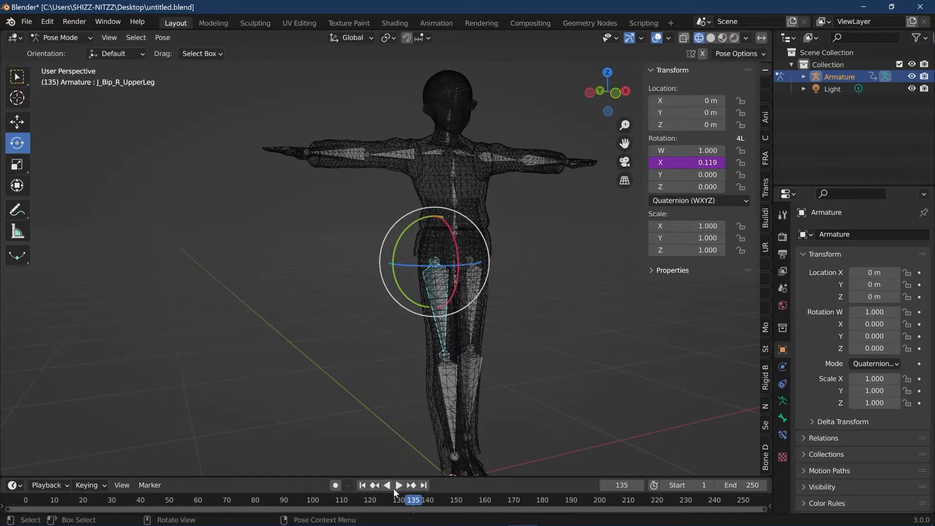
{"action": "left_click", "coordinate": [362, 485]}
Copy the driver expression cos(frame/10)/5 from the right upper leg's X rotation.
{"action": "left_click", "coordinate": [665, 164]}
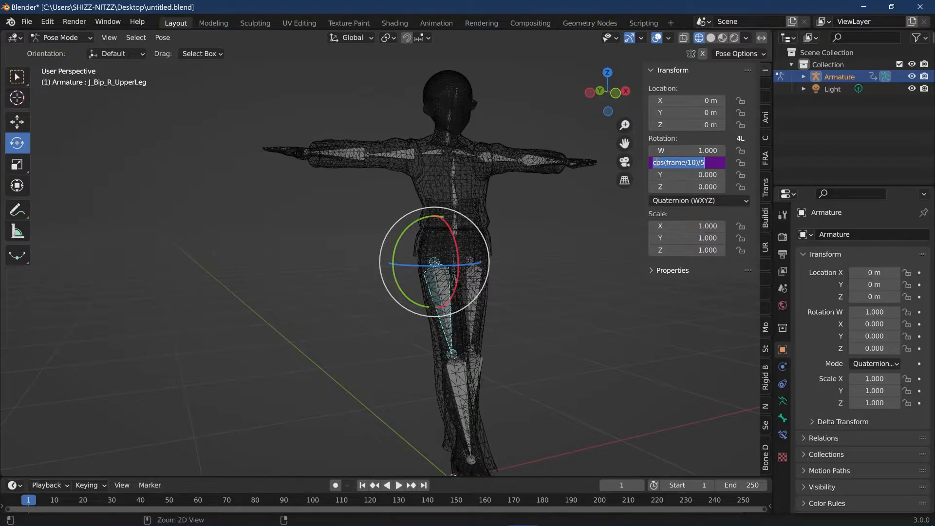
{"action": "type", "text": "cos(frame/10)/5"}
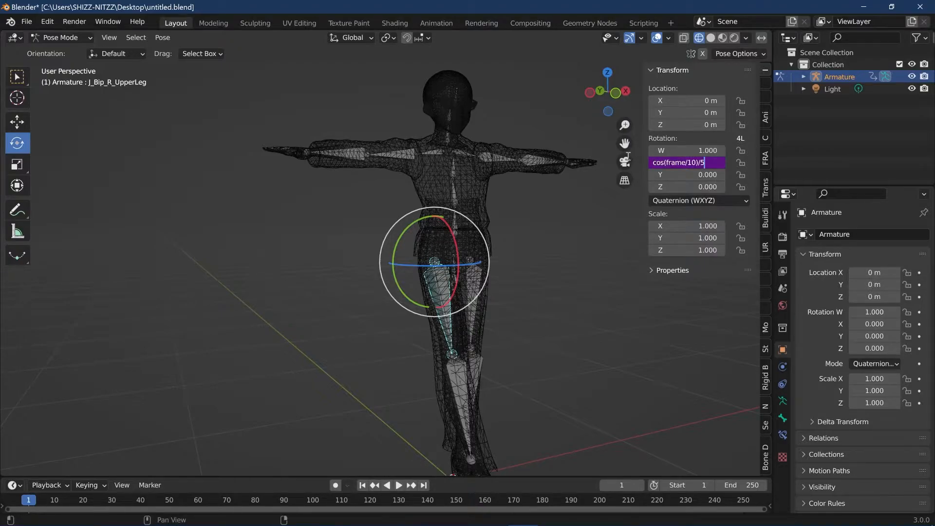
{"action": "left_click_drag", "start_coordinate": [711, 161], "coordinate": [622, 174]}
{"action": "key", "text": "ctrl+c"}
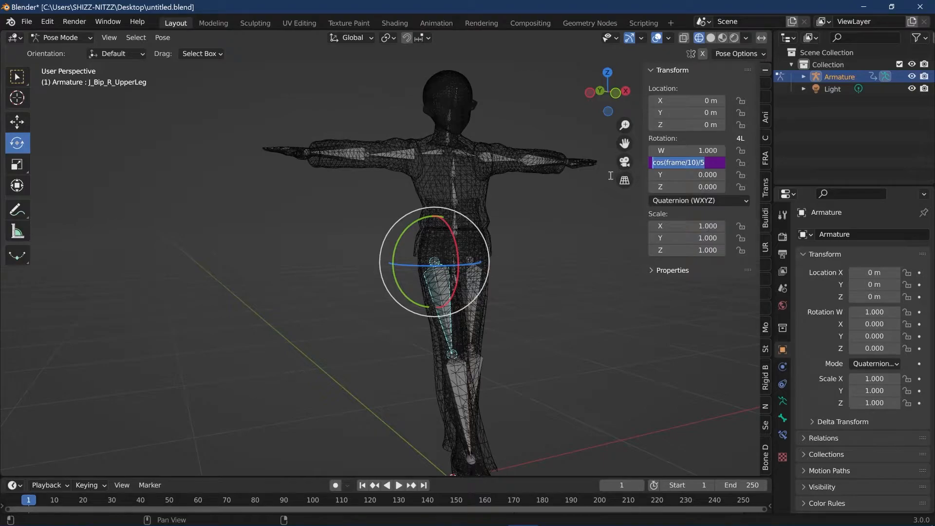
{"action": "left_click", "coordinate": [528, 293]}
Select the left upper leg bone and drive its X rotation with the copied expression negated, #cos(frame/10)/-5.
{"action": "left_click", "coordinate": [474, 285]}
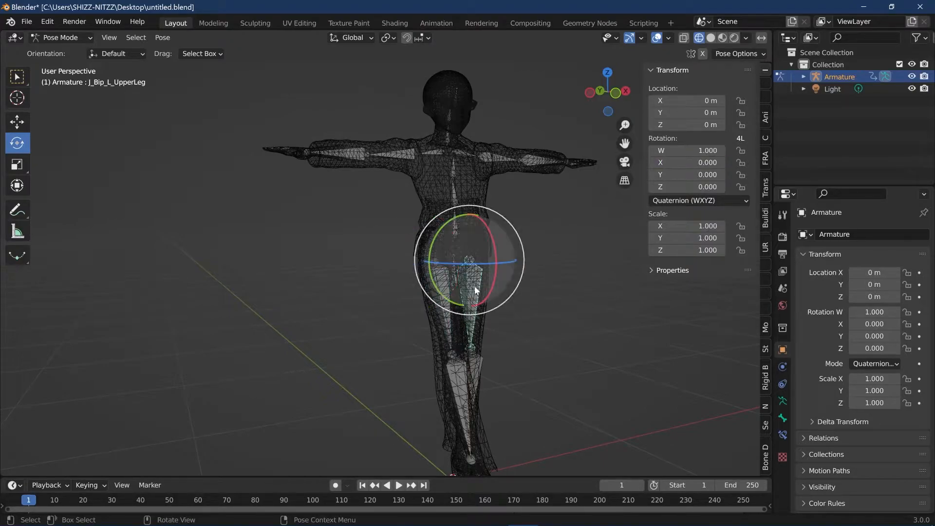
{"action": "left_click", "coordinate": [674, 168]}
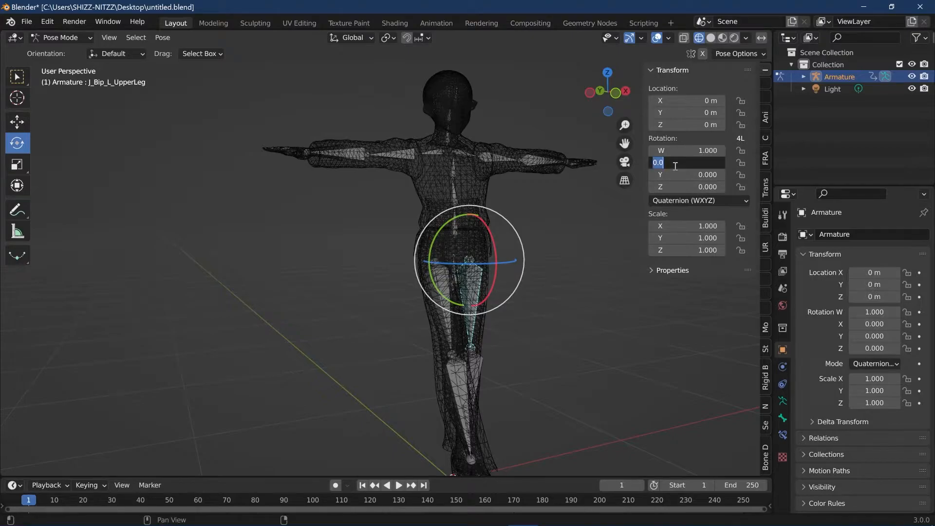
{"action": "type", "text": "#"}
{"action": "key", "text": "ctrl+v"}
{"action": "left_click", "coordinate": [707, 162]}
{"action": "type", "text": "-"}
{"action": "key", "text": "Return"}
Play the animation to check that both legs swing in opposition, stop it and return to the first frame.
{"action": "key", "text": "space"}
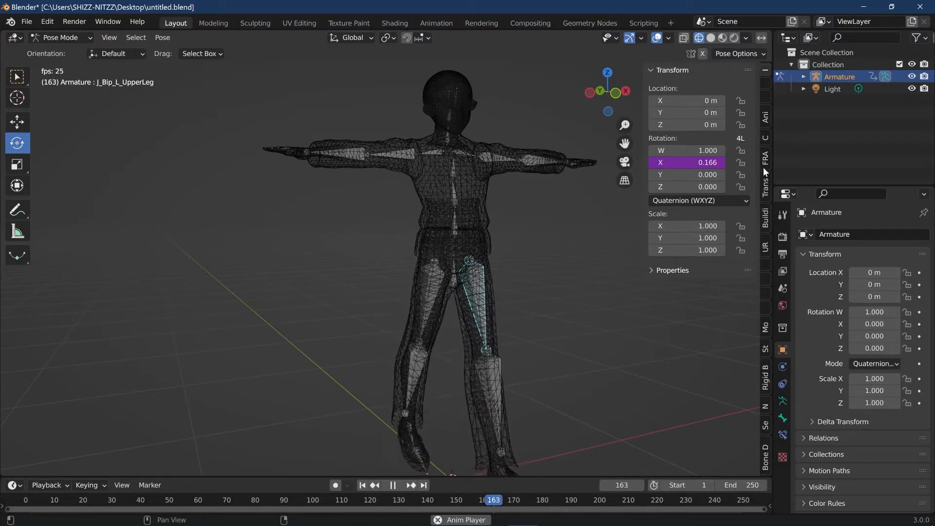
{"action": "key", "text": "space"}
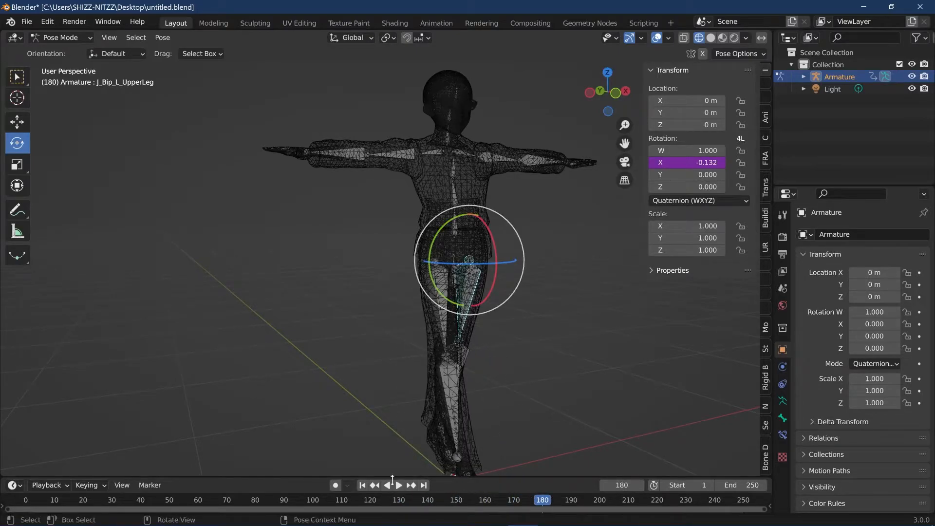
{"action": "left_click", "coordinate": [362, 486]}
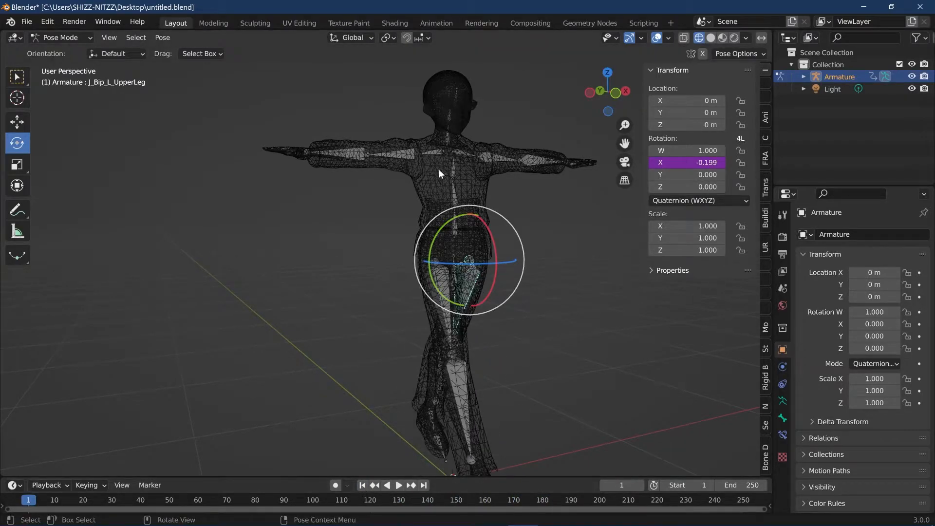
Select the right upper arm bone and drive its Y rotation with the copied expression changed to #cos(frame/10)*5.
{"action": "left_click", "coordinate": [394, 153]}
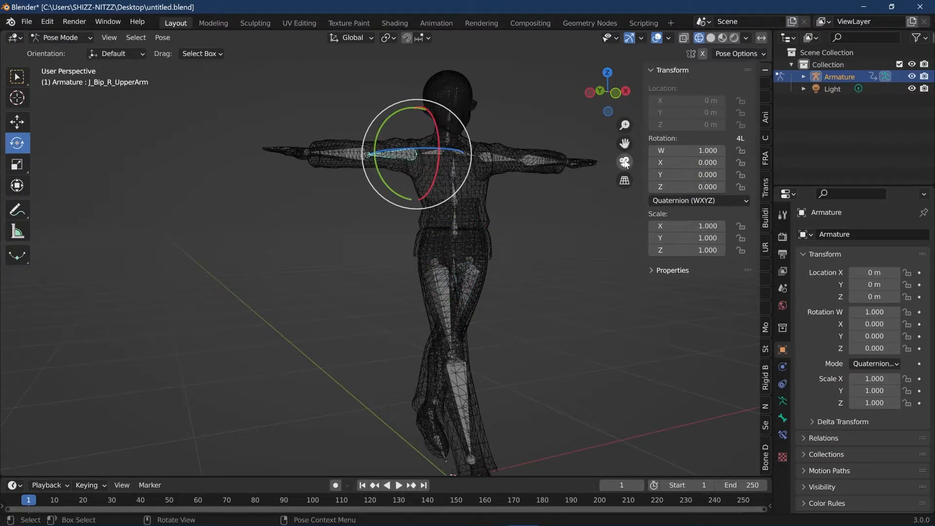
{"action": "left_click", "coordinate": [674, 179]}
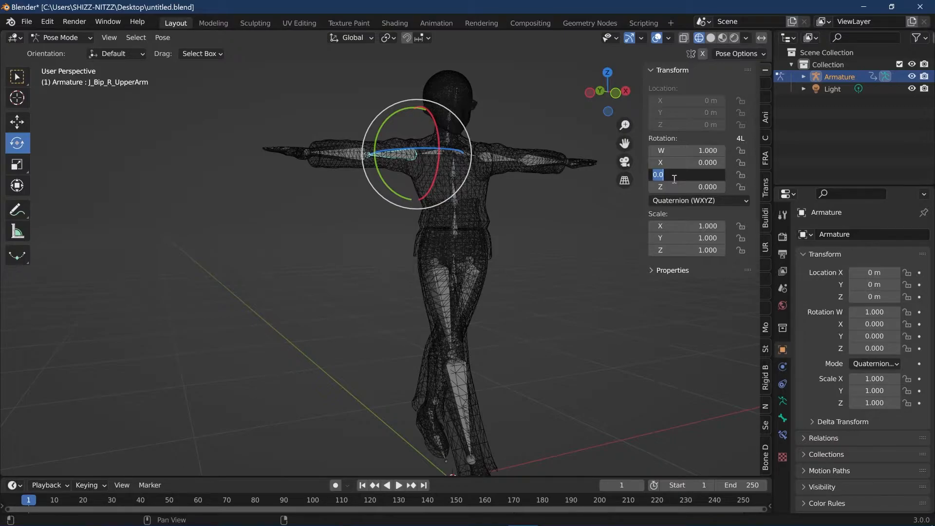
{"action": "type", "text": "#"}
{"action": "key", "text": "ctrl+v"}
{"action": "left_click", "coordinate": [707, 176]}
{"action": "key", "text": "BackSpace"}
{"action": "type", "text": "*"}
{"action": "key", "text": "Return"}
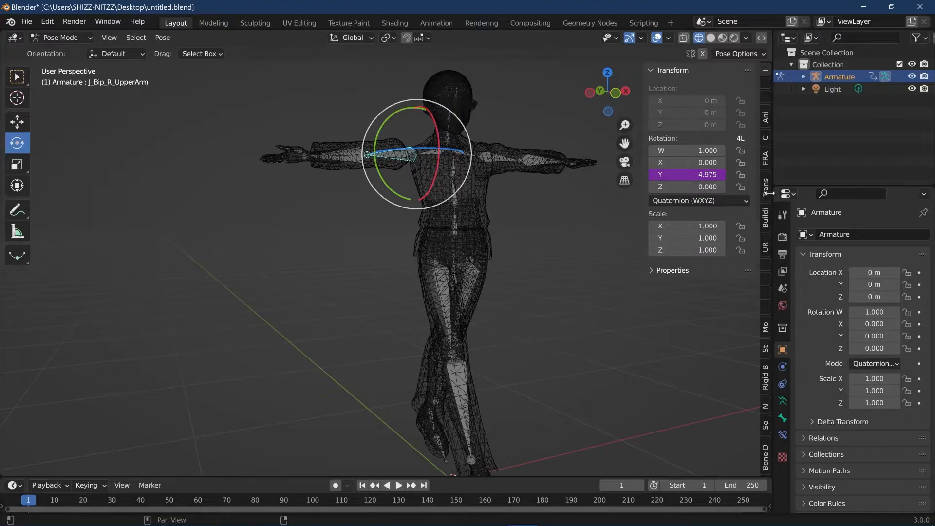
Rotate the right upper arm bone down from the T-pose towards the body.
{"action": "left_click_drag", "start_coordinate": [436, 127], "coordinate": [413, 169]}
{"action": "left_click_drag", "start_coordinate": [393, 118], "coordinate": [393, 163]}
{"action": "left_click_drag", "start_coordinate": [390, 113], "coordinate": [387, 143]}
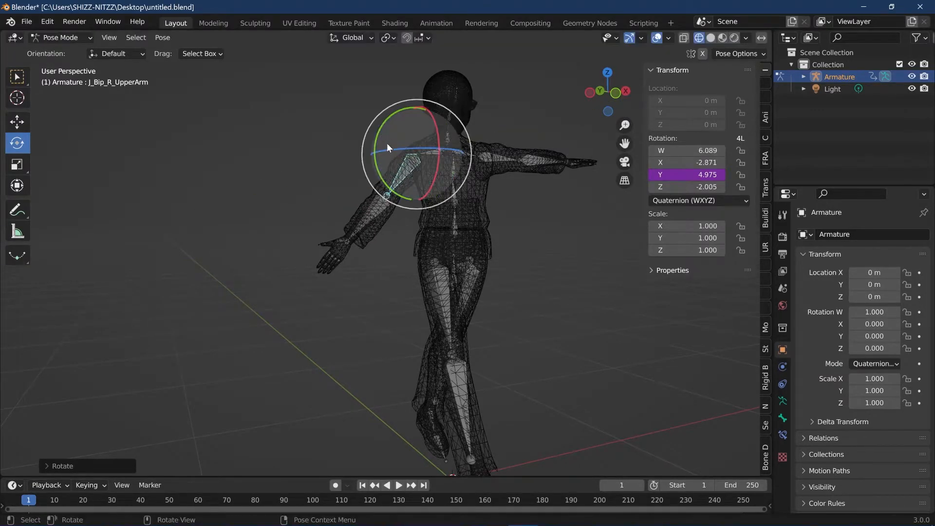
Play the animation to check the right arm's swing against the legs, stop it and return to the first frame.
{"action": "left_click", "coordinate": [399, 486]}
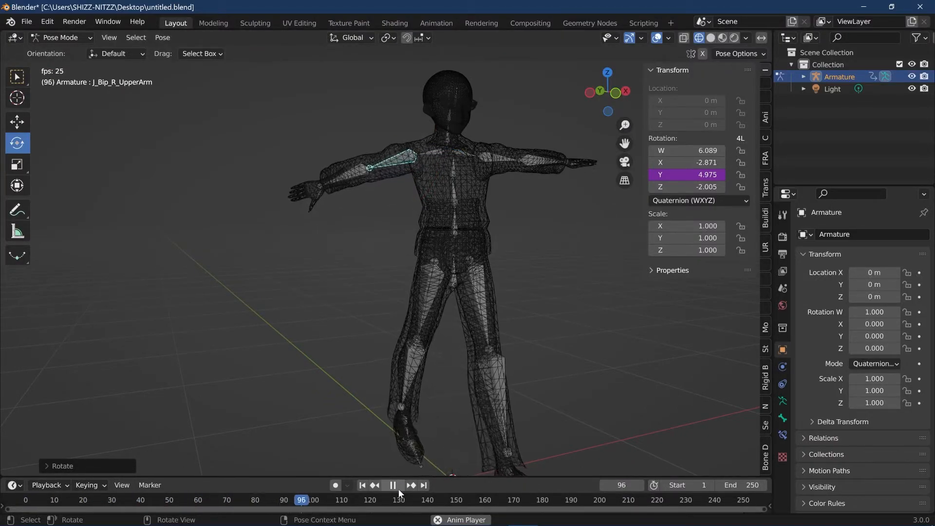
{"action": "left_click", "coordinate": [398, 488]}
{"action": "left_click", "coordinate": [366, 486]}
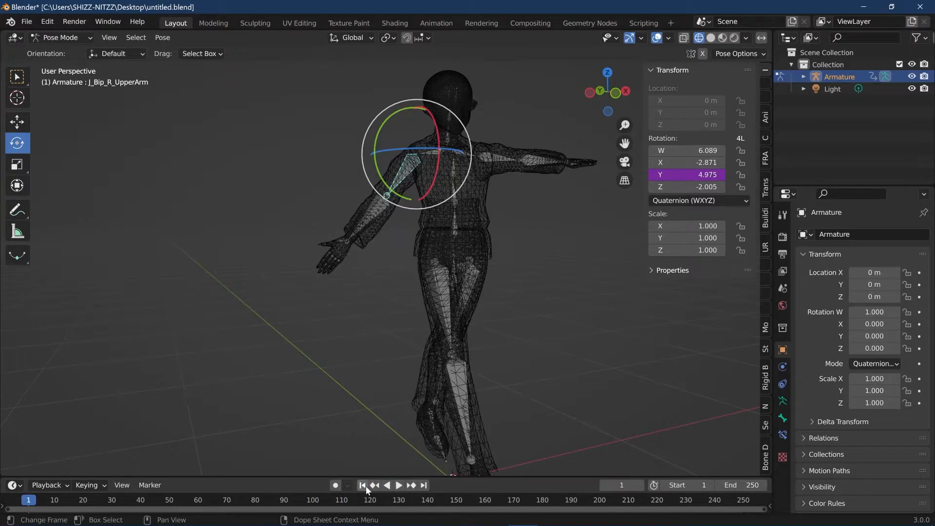
Reverse the right upper arm's swing by changing its Y rotation expression to cos(frame/10)*-5.
{"action": "left_click", "coordinate": [687, 175]}
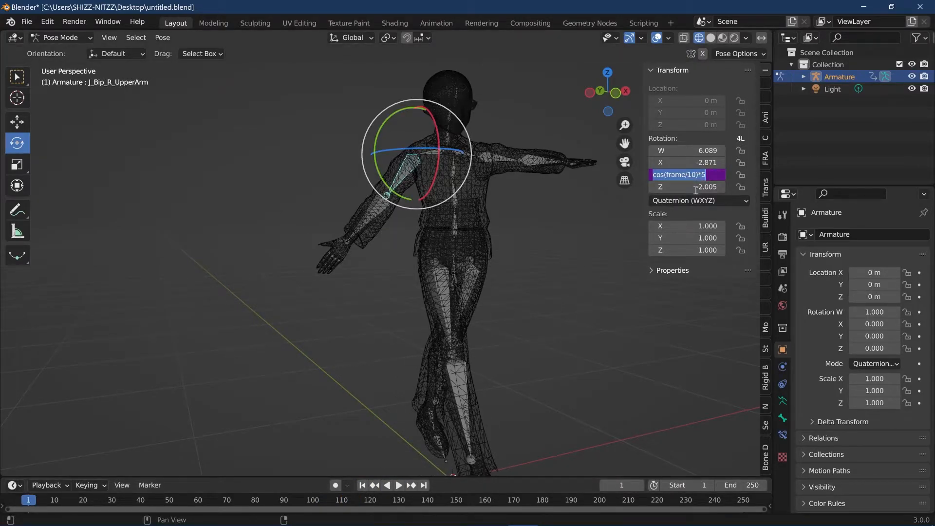
{"action": "type", "text": "cos(frame/10)*5"}
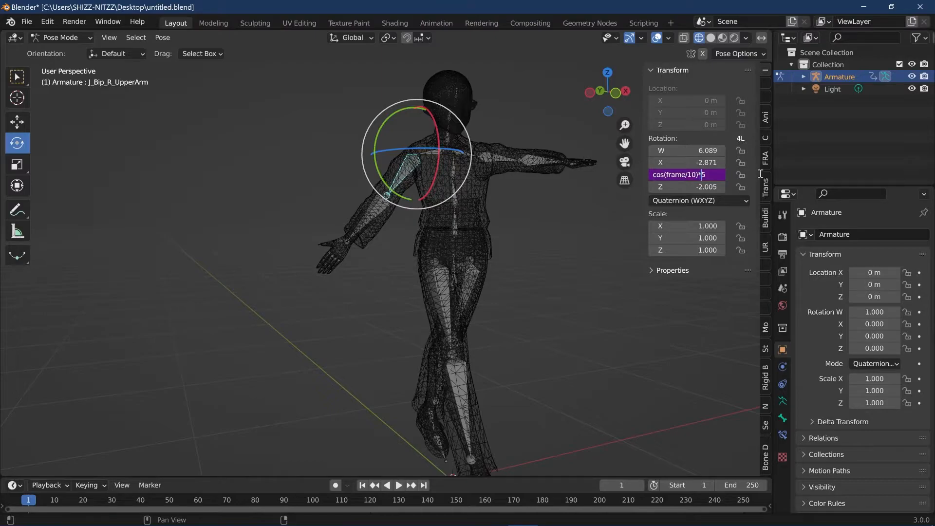
{"action": "type", "text": "-"}
{"action": "key", "text": "Return"}
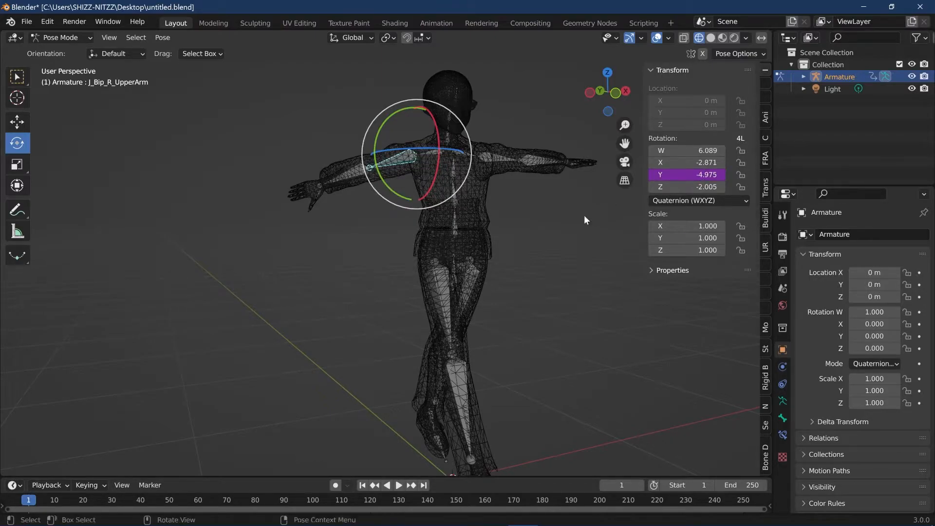
Play the animation to check the reversed right arm swing, stop it and return to the first frame.
{"action": "left_click", "coordinate": [399, 487]}
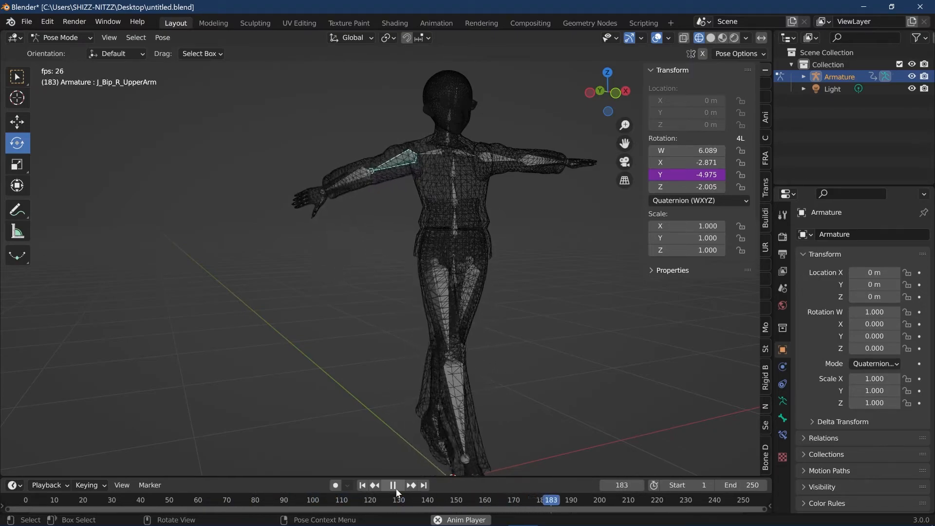
{"action": "left_click", "coordinate": [393, 487]}
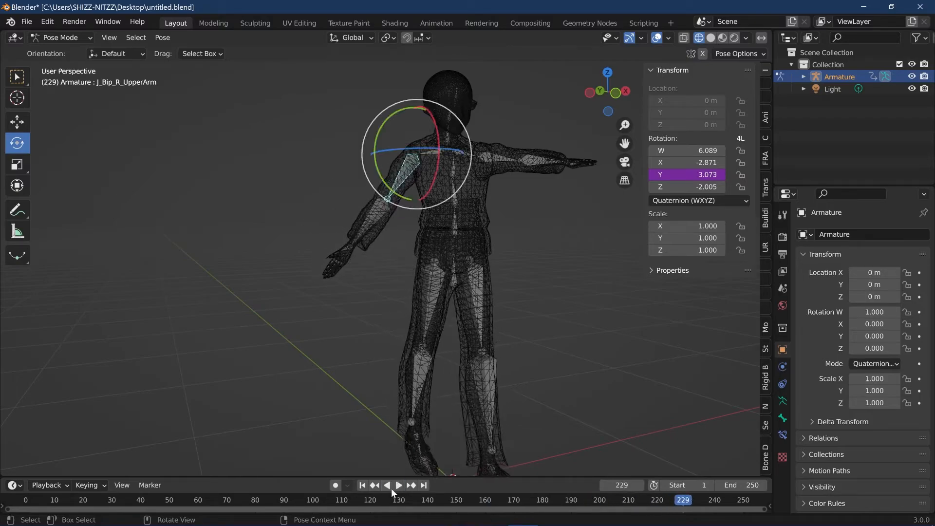
{"action": "left_click", "coordinate": [362, 485]}
Copy the right upper arm's Y rotation expression and paste it as a driver, #cos(frame/10)*-5, into the left upper arm's Y rotation.
{"action": "left_click", "coordinate": [689, 176]}
{"action": "key", "text": "ctrl+c"}
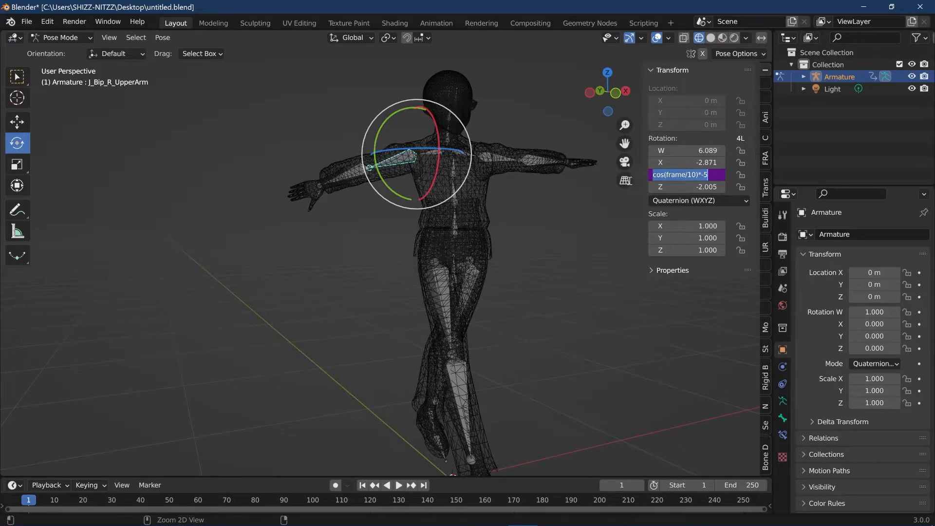
{"action": "key", "text": "Return"}
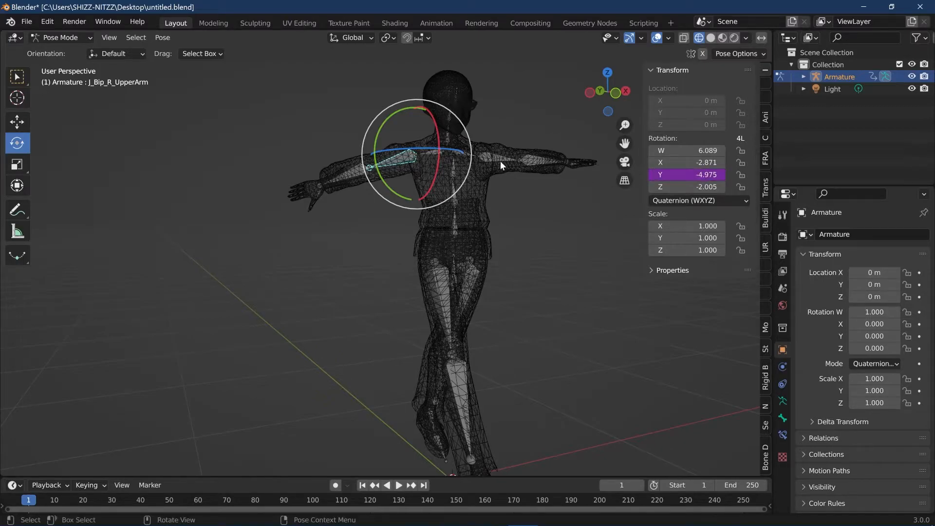
{"action": "left_click", "coordinate": [501, 160]}
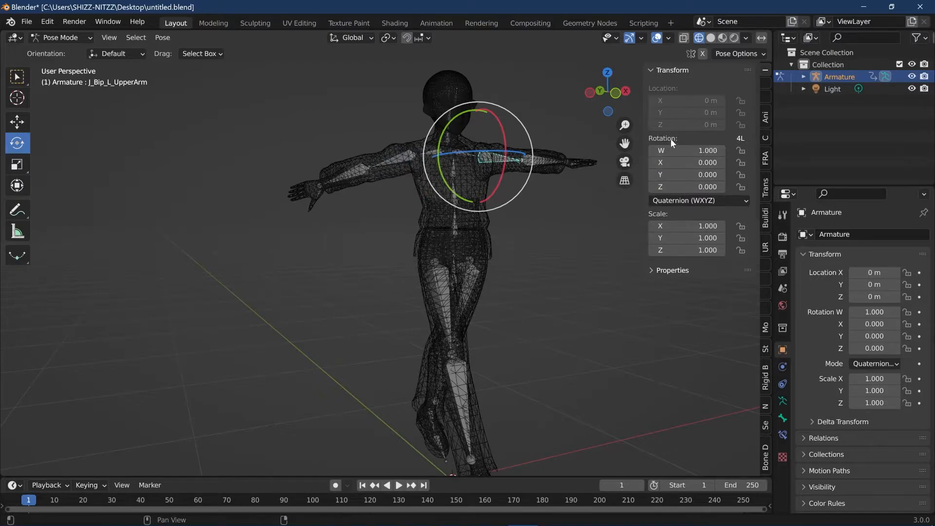
{"action": "left_click", "coordinate": [676, 179]}
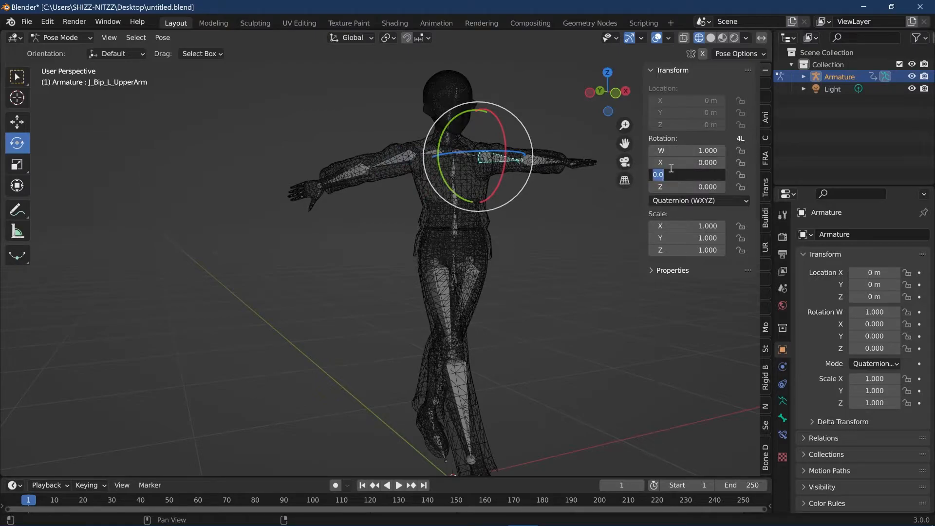
{"action": "type", "text": "#"}
{"action": "key", "text": "ctrl+v"}
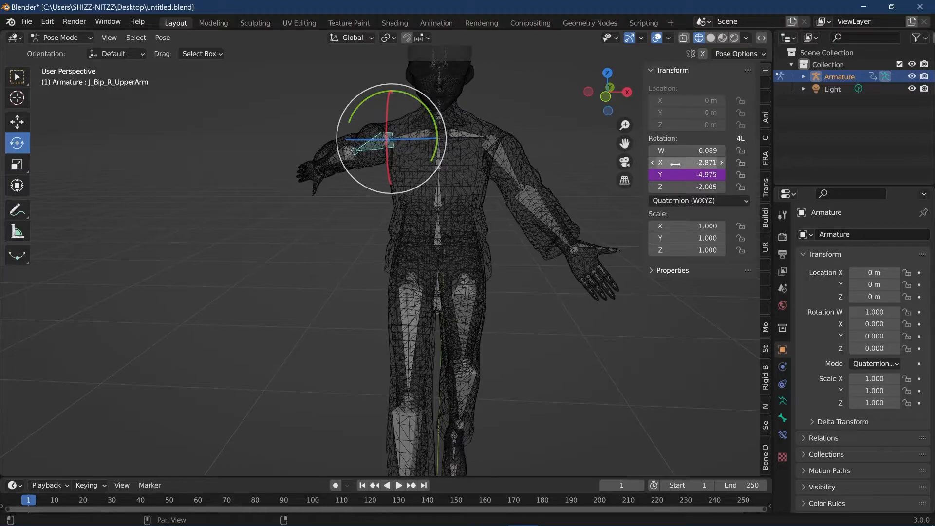
Inspect the right upper arm's Y rotation expression, leave it as is and select the left upper arm bone.
{"action": "left_click", "coordinate": [681, 175]}
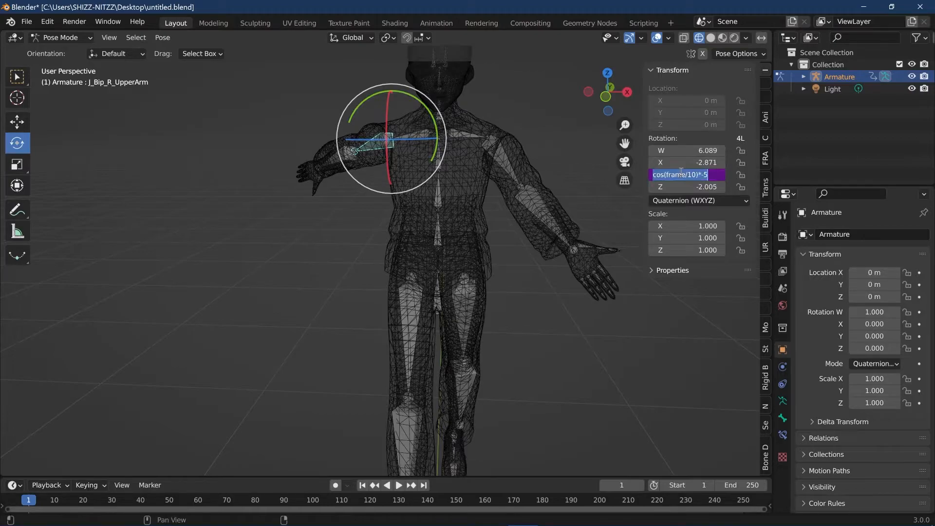
{"action": "left_click", "coordinate": [492, 162]}
{"action": "left_click", "coordinate": [504, 155]}
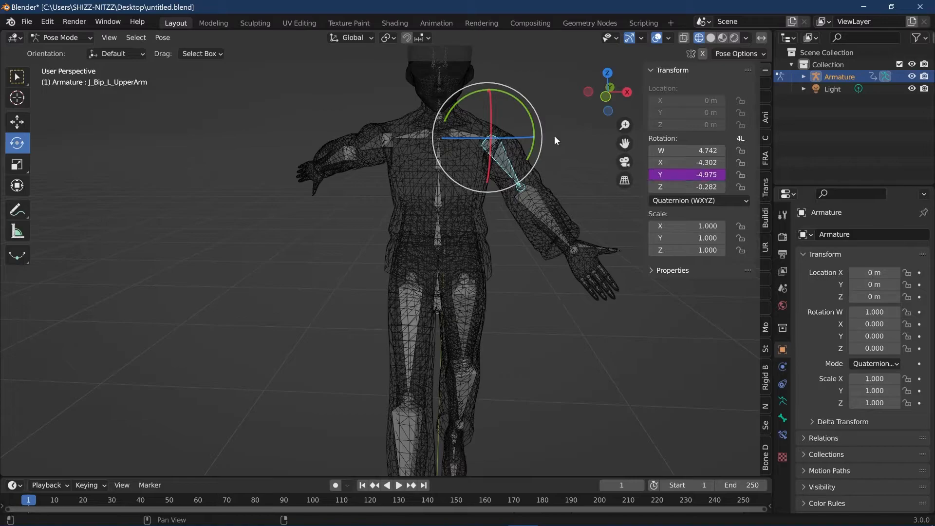
Play the animation to check both arms' swing, switch the viewport to Material Preview shading, stop and return to the first frame.
{"action": "scroll", "coordinate": [536, 237], "scroll_direction": "down", "scroll_amount": 2}
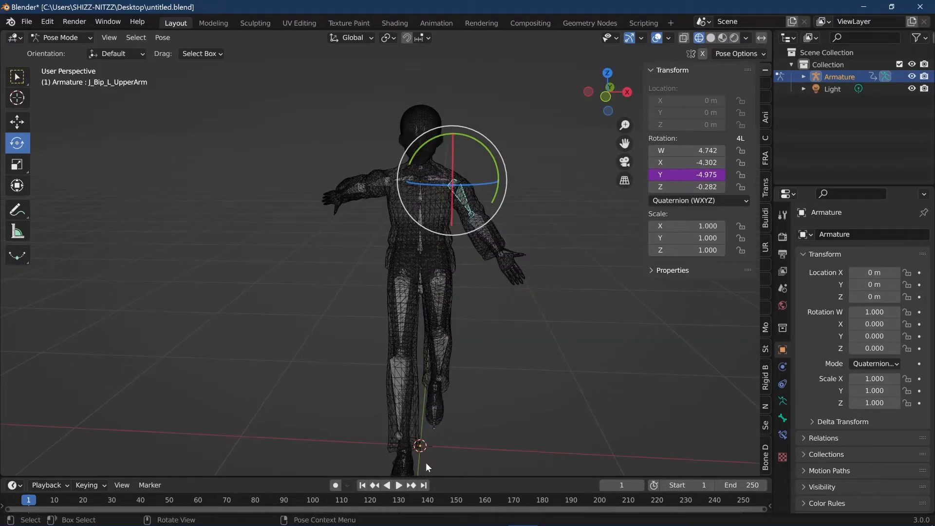
{"action": "left_click", "coordinate": [399, 485]}
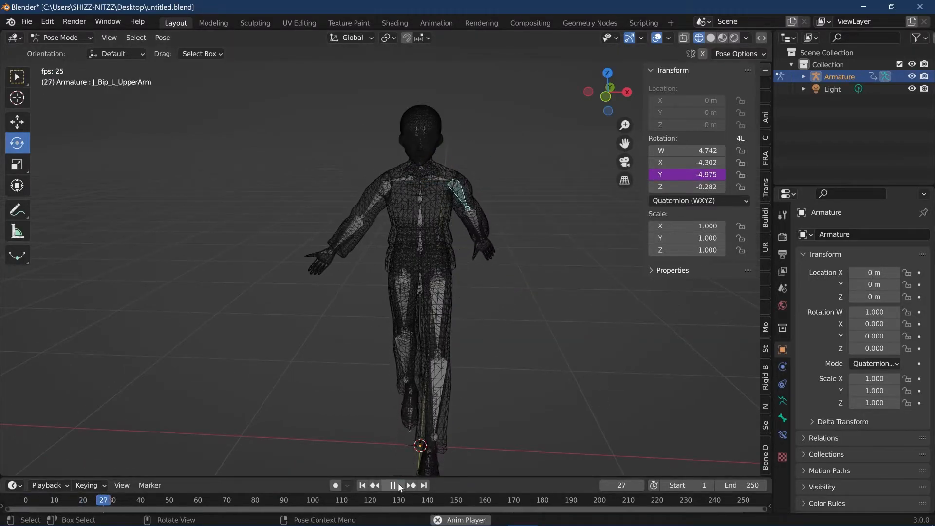
{"action": "left_click", "coordinate": [723, 38]}
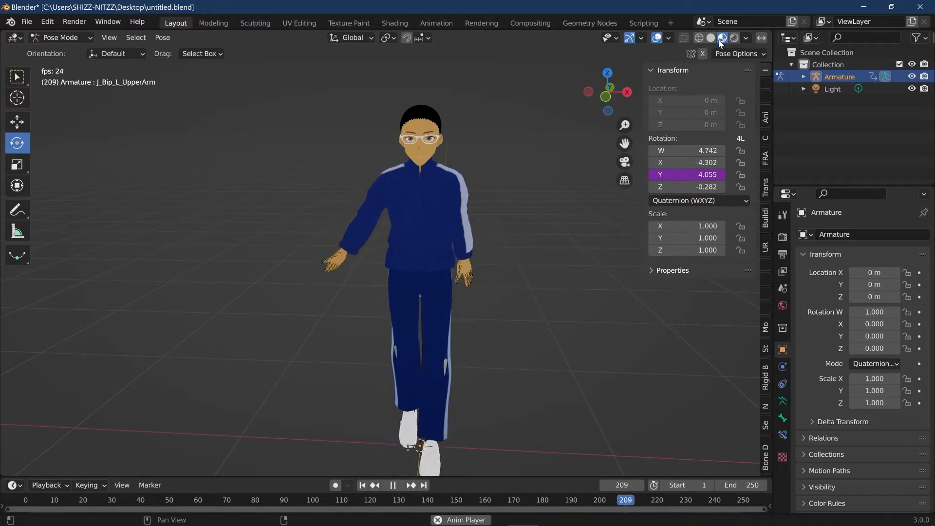
{"action": "left_click", "coordinate": [390, 486]}
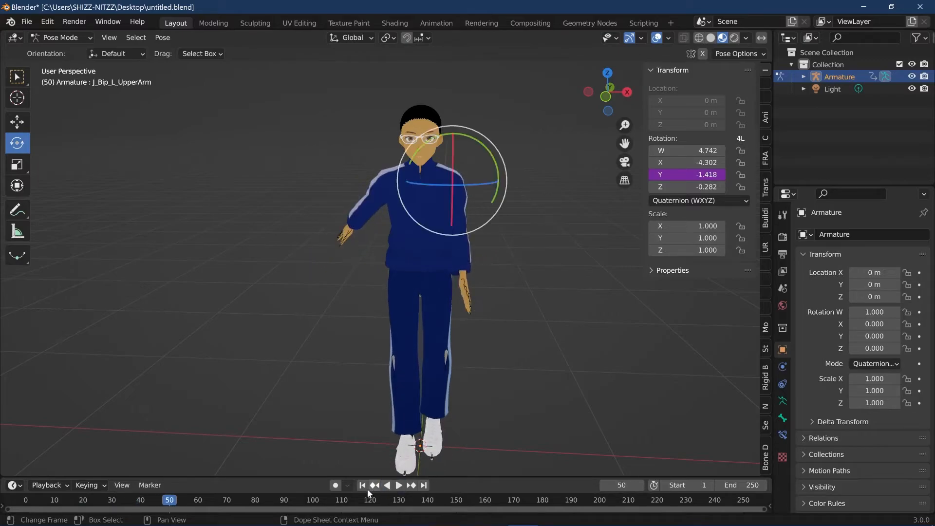
{"action": "left_click", "coordinate": [361, 485]}
Switch the armature to Object Mode and add a Path curve at the character's feet.
{"action": "scroll", "coordinate": [452, 331], "scroll_direction": "down", "scroll_amount": 3}
{"action": "middle_click_drag", "start_coordinate": [443, 351], "coordinate": [466, 334]}
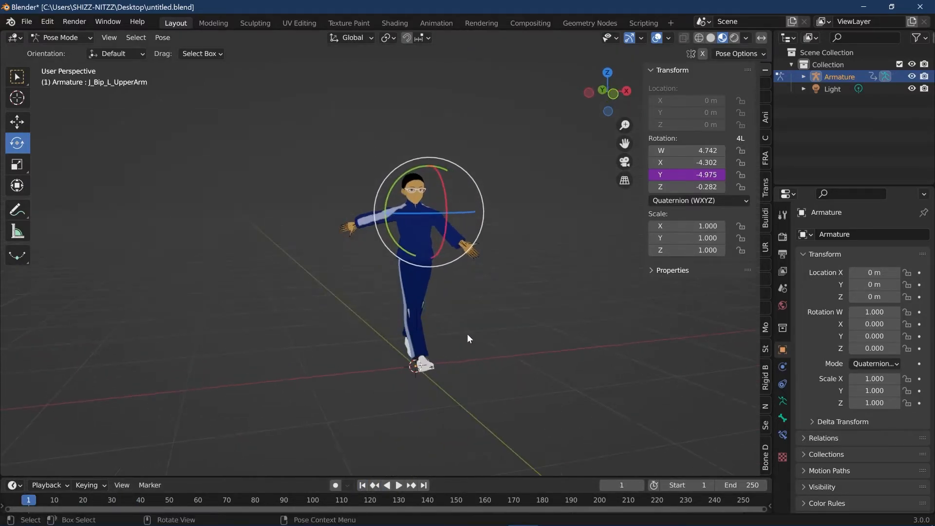
{"action": "scroll", "coordinate": [467, 334], "scroll_direction": "down", "scroll_amount": 2}
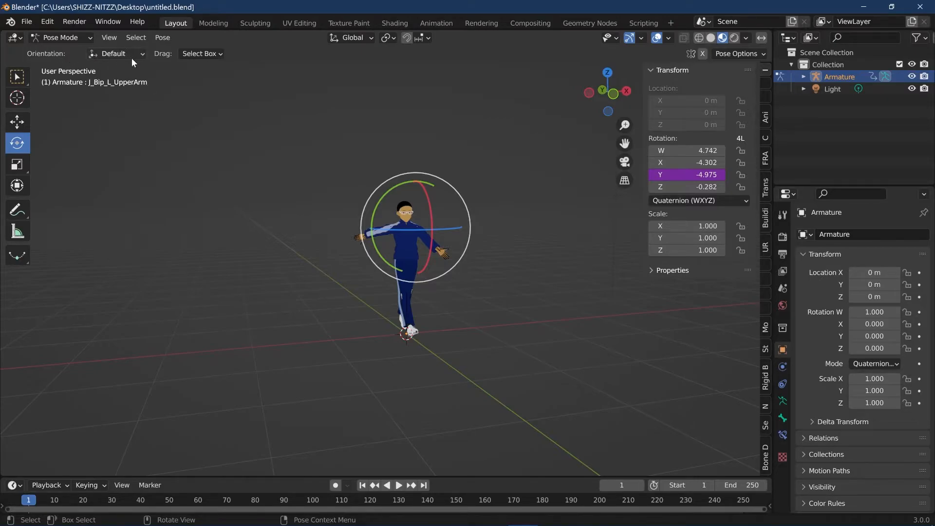
{"action": "left_click", "coordinate": [60, 38]}
{"action": "left_click", "coordinate": [63, 50]}
{"action": "left_click", "coordinate": [161, 38]}
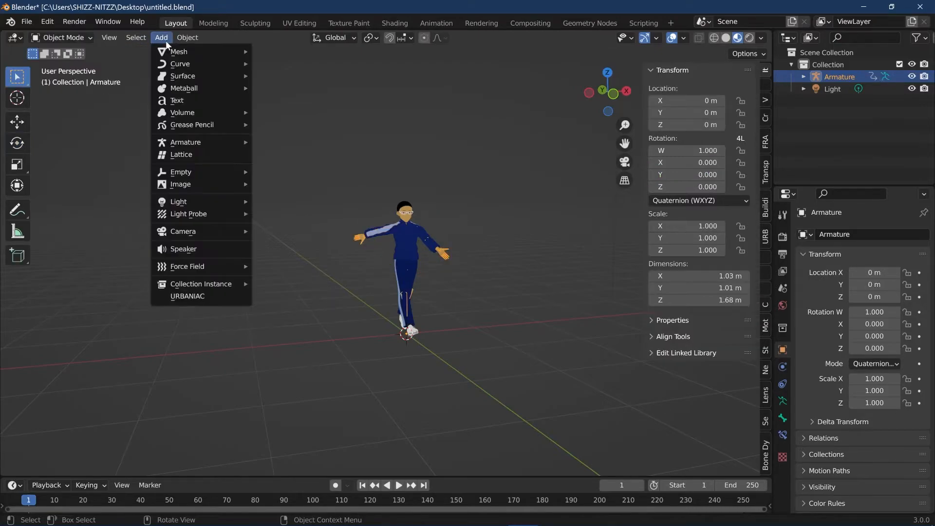
{"action": "mouse_move", "coordinate": [183, 52]}
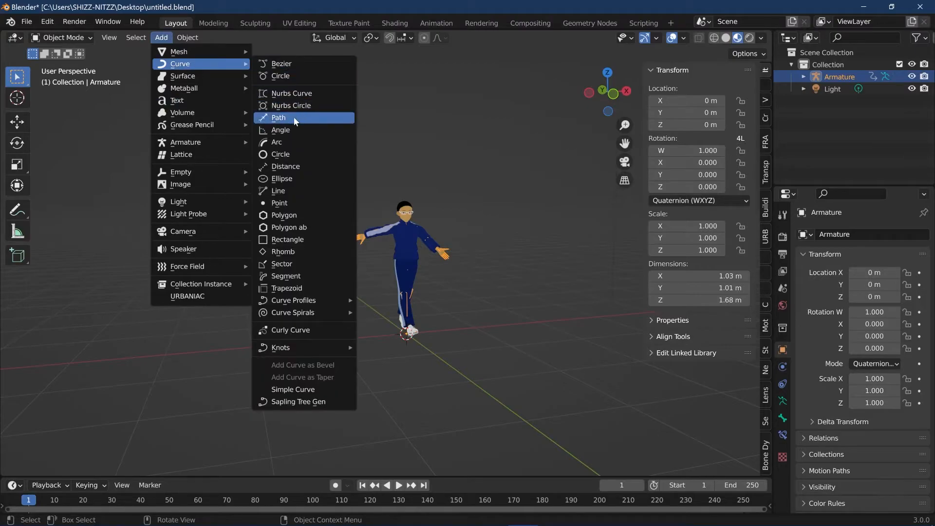
{"action": "left_click", "coordinate": [293, 118]}
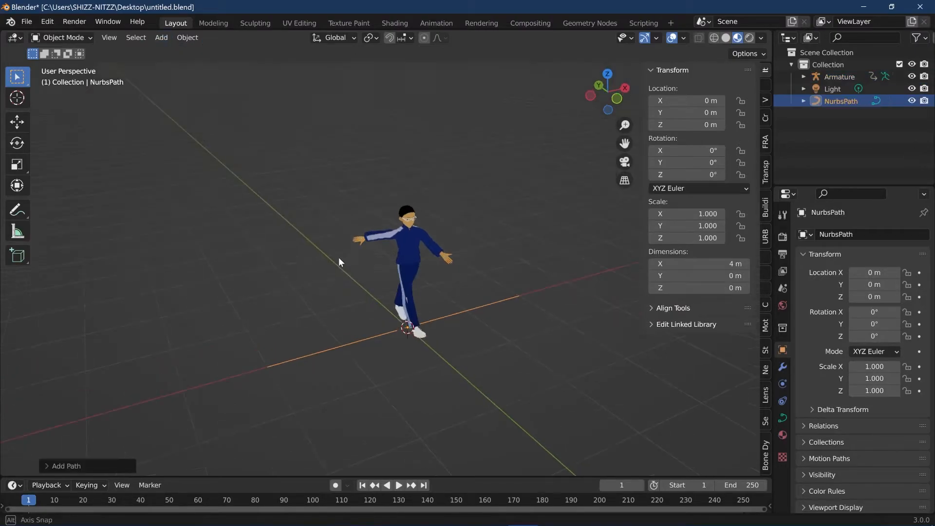
Rotate the path about -89° around Z to align with the walking direction and stretch it to an X scale of about 1.845.
{"action": "left_click", "coordinate": [17, 144]}
{"action": "left_click_drag", "start_coordinate": [446, 336], "coordinate": [392, 377]}
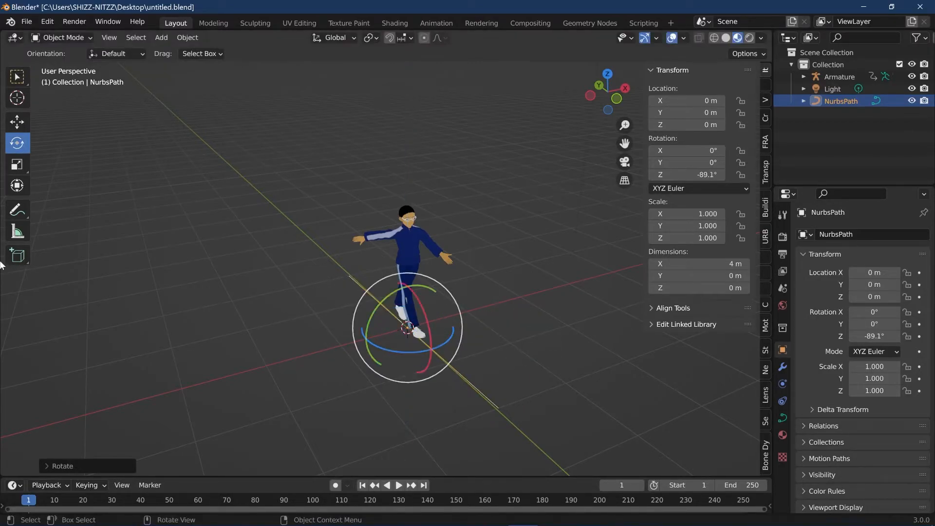
{"action": "left_click", "coordinate": [17, 165]}
{"action": "left_click_drag", "start_coordinate": [384, 308], "coordinate": [359, 288]}
Move the path to about X 0.11 m, Y -3.44 m so that it starts at the character's feet and runs forward.
{"action": "middle_click_drag", "start_coordinate": [358, 300], "coordinate": [392, 306]}
{"action": "left_click", "coordinate": [17, 122]}
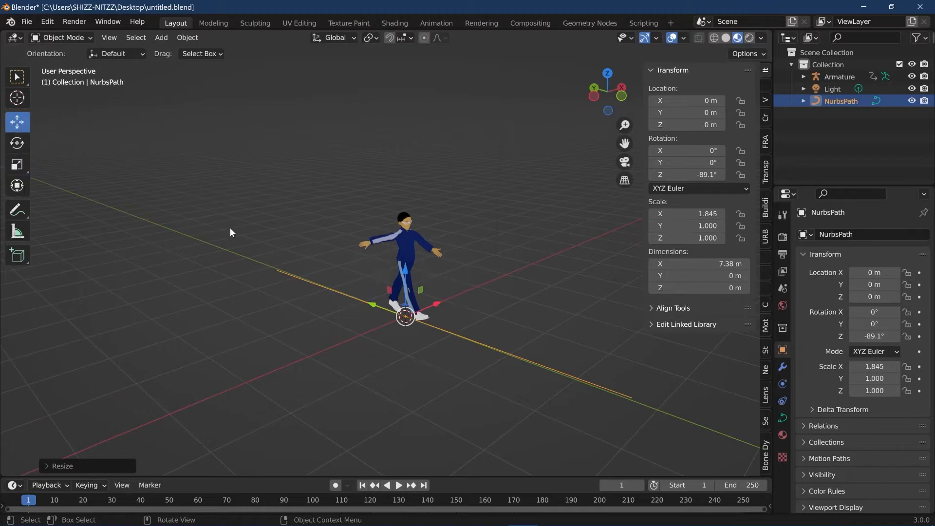
{"action": "left_click_drag", "start_coordinate": [397, 311], "coordinate": [516, 390]}
{"action": "middle_click_drag", "start_coordinate": [516, 387], "coordinate": [613, 292]}
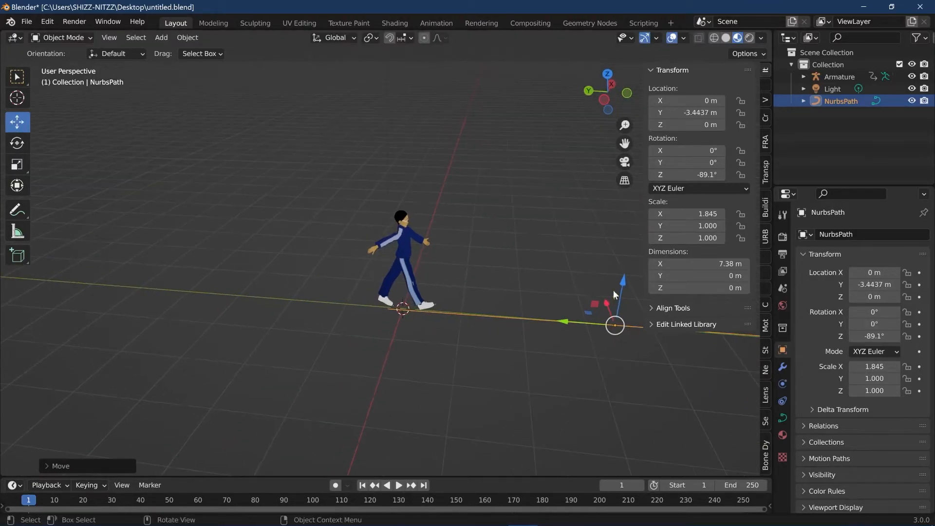
{"action": "left_click_drag", "start_coordinate": [609, 306], "coordinate": [544, 324]}
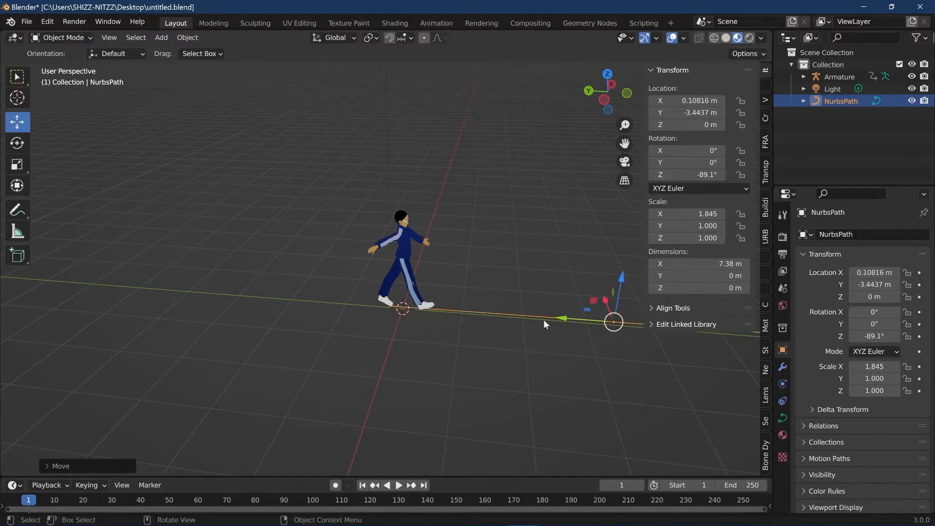
Parent the armature to the path with the Follow Path option, keeping the path as the active object.
{"action": "left_click", "coordinate": [417, 285]}
{"action": "left_click", "coordinate": [417, 285]}
{"action": "middle_click_drag", "start_coordinate": [418, 285], "coordinate": [469, 340]}
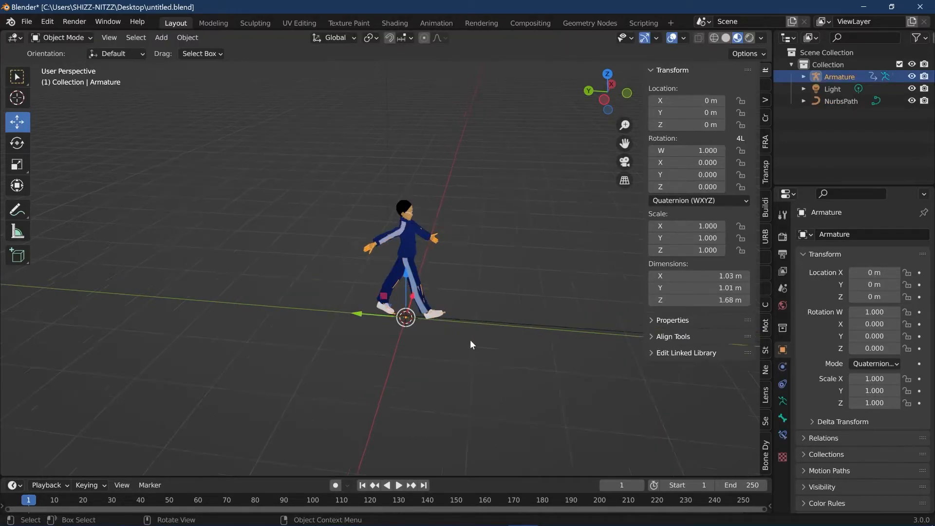
{"action": "left_click", "coordinate": [507, 324], "text": "shift"}
{"action": "right_click", "coordinate": [508, 324]}
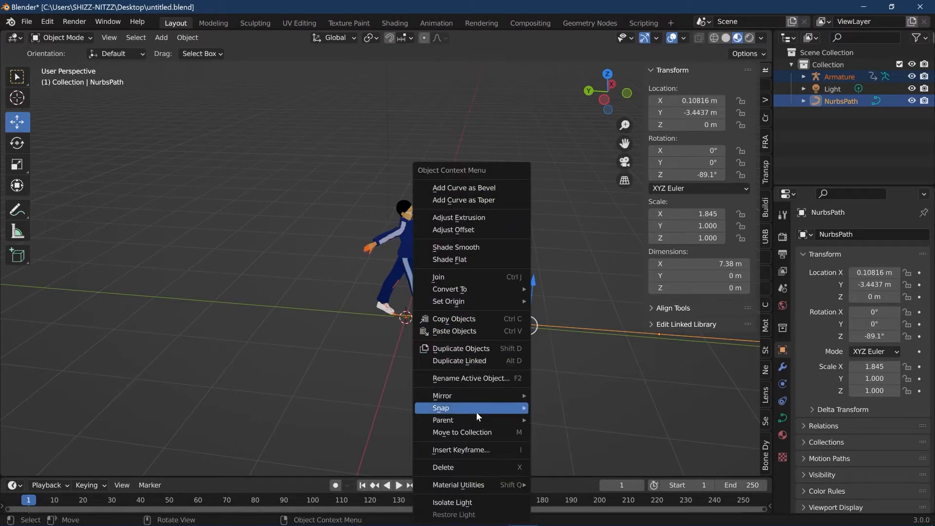
{"action": "mouse_move", "coordinate": [476, 420]}
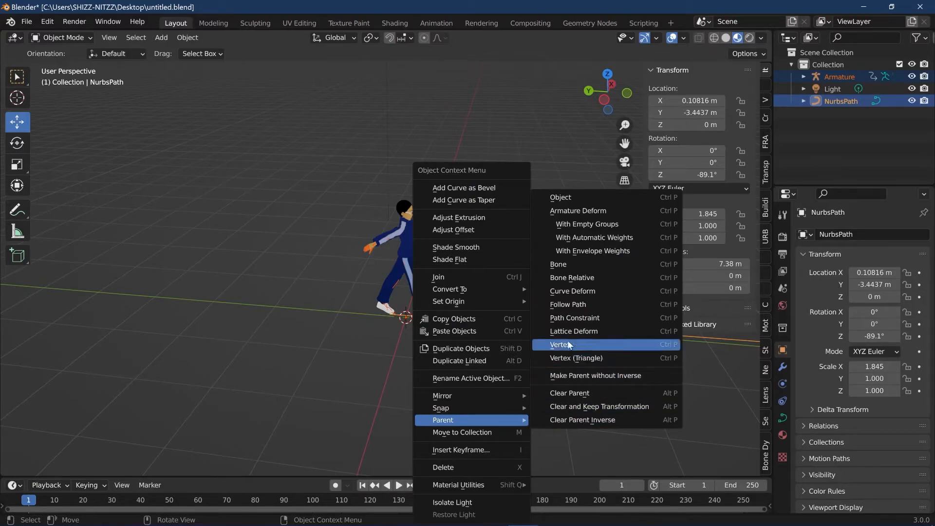
{"action": "left_click", "coordinate": [575, 307]}
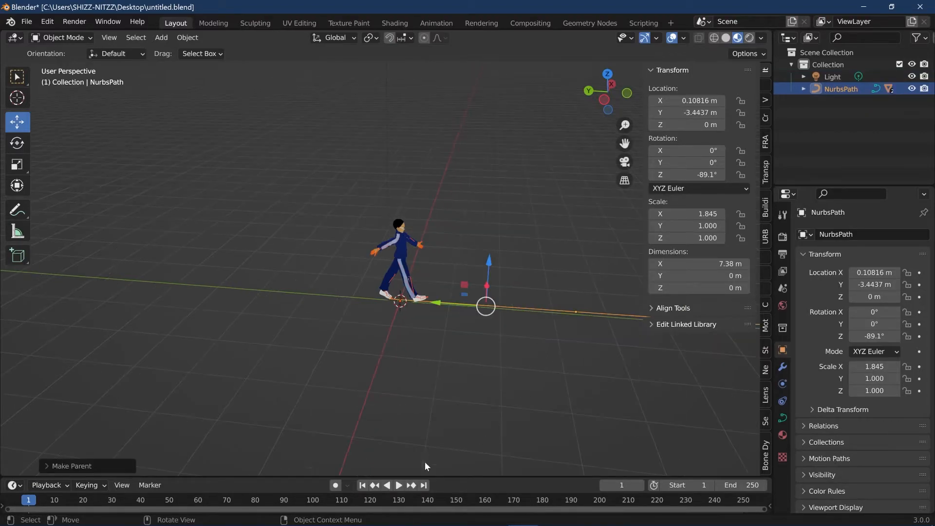
Play the animation to check the character's travel along the path, and stop it.
{"action": "left_click", "coordinate": [400, 485]}
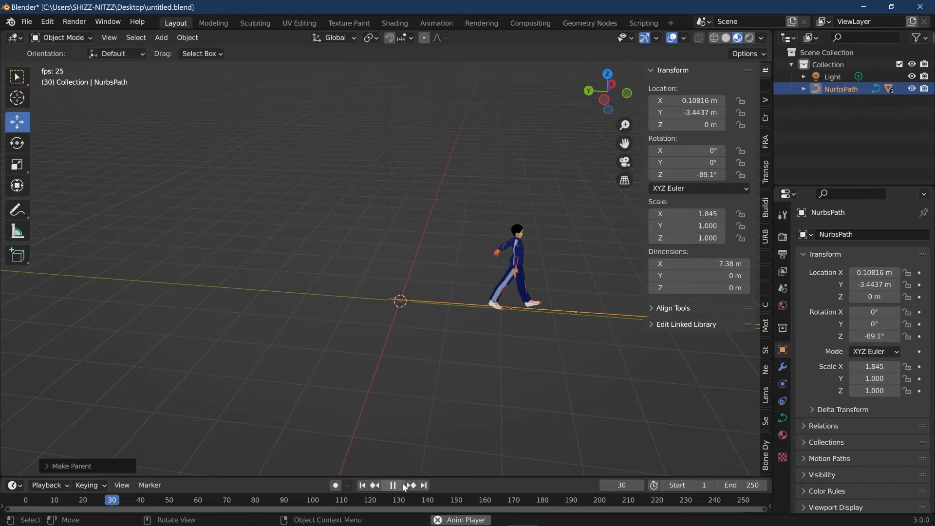
{"action": "key", "text": "space"}
{"action": "left_click", "coordinate": [491, 307]}
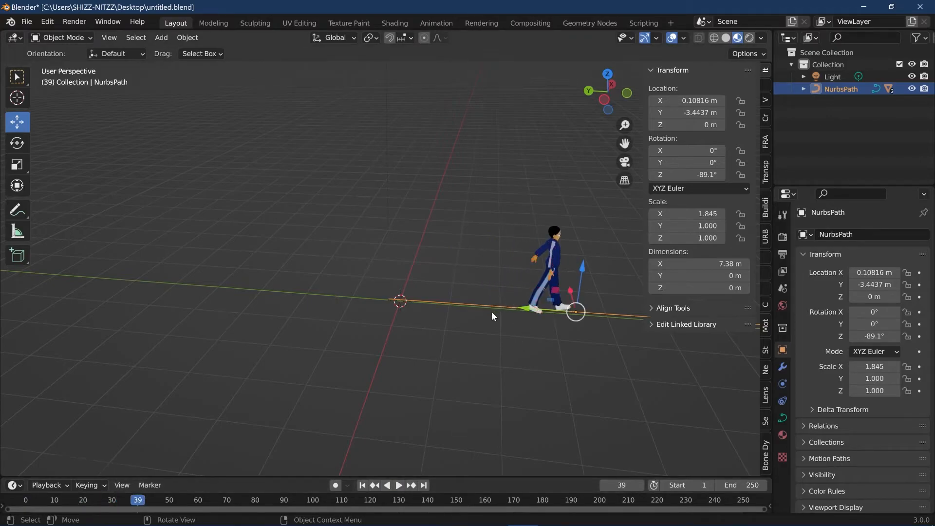
Slow the travel by setting the path's Path Animation frames to 300.
{"action": "left_click", "coordinate": [783, 418]}
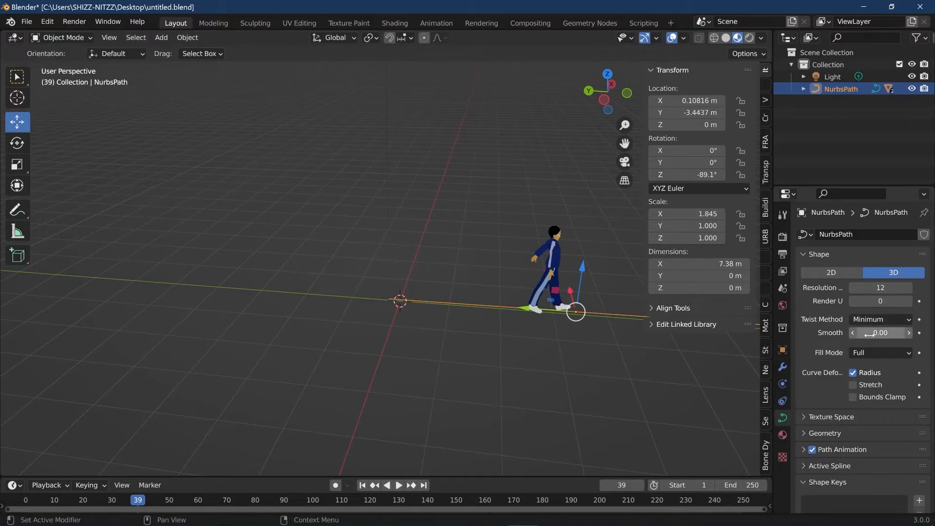
{"action": "scroll", "coordinate": [823, 399], "scroll_direction": "down", "scroll_amount": 2}
{"action": "scroll", "coordinate": [828, 420], "scroll_direction": "down", "scroll_amount": 1}
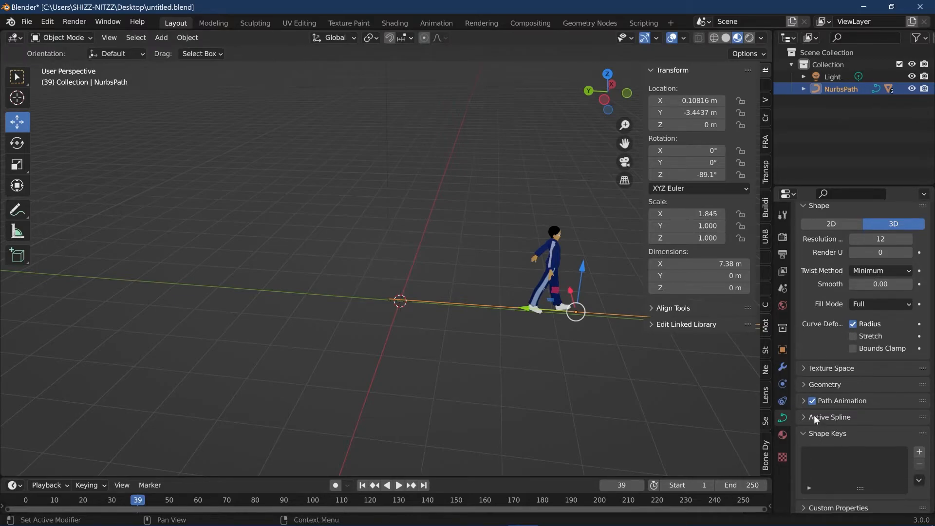
{"action": "left_click", "coordinate": [803, 402]}
{"action": "scroll", "coordinate": [818, 409], "scroll_direction": "down", "scroll_amount": 1}
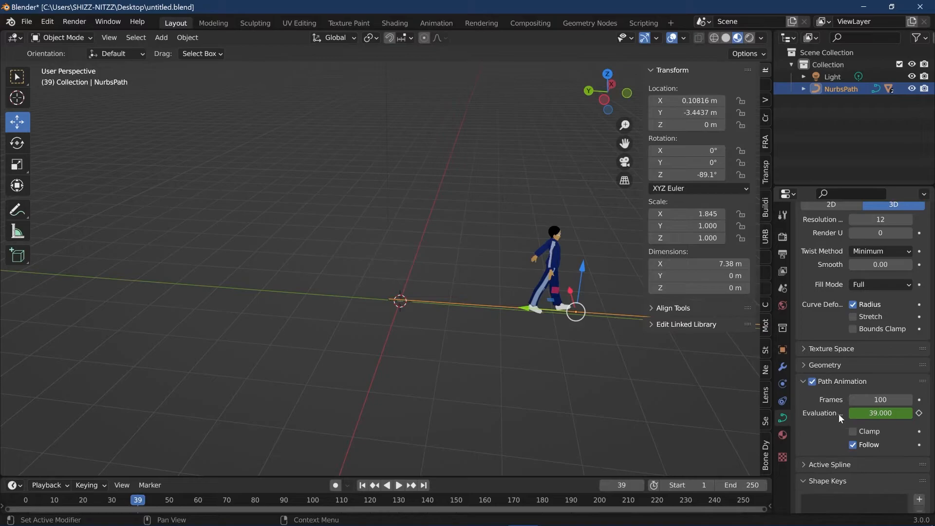
{"action": "left_click", "coordinate": [871, 399]}
{"action": "type", "text": "3"}
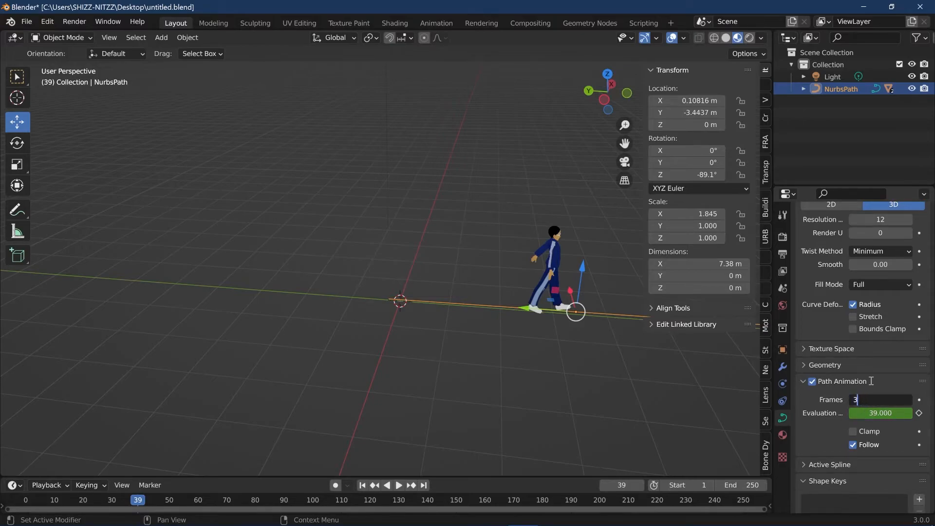
{"action": "key", "text": "Return"}
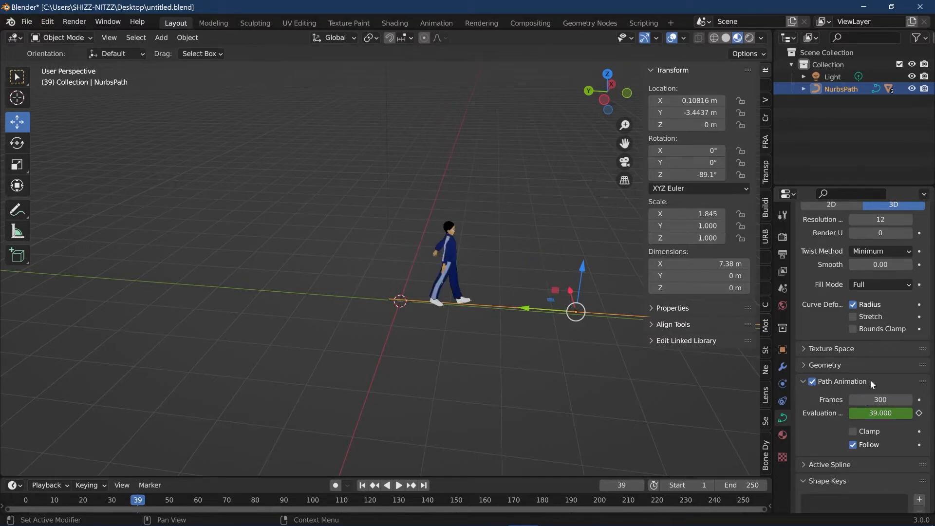
Play the slowed walk from the first frame, view it from the side and front, stop and return to the first frame.
{"action": "left_click", "coordinate": [363, 486]}
{"action": "left_click", "coordinate": [398, 485]}
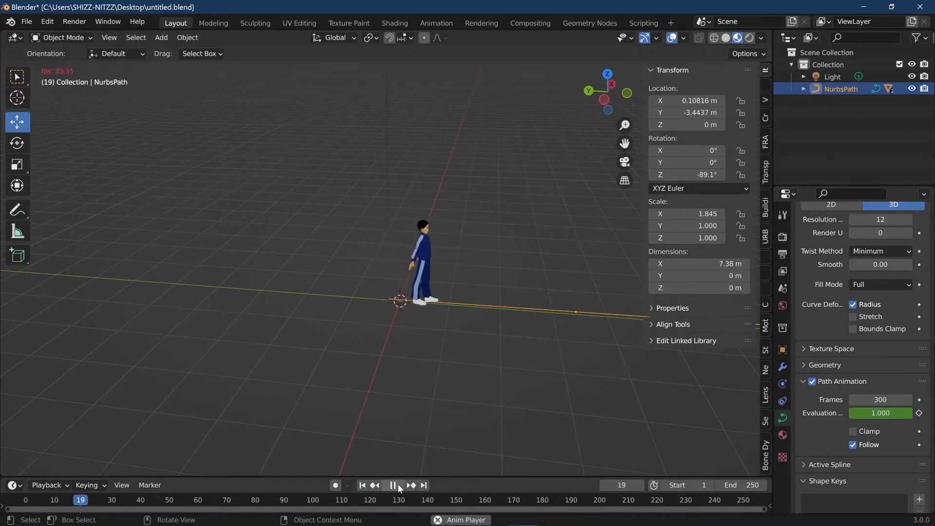
{"action": "middle_click_drag", "start_coordinate": [648, 276], "coordinate": [484, 285]}
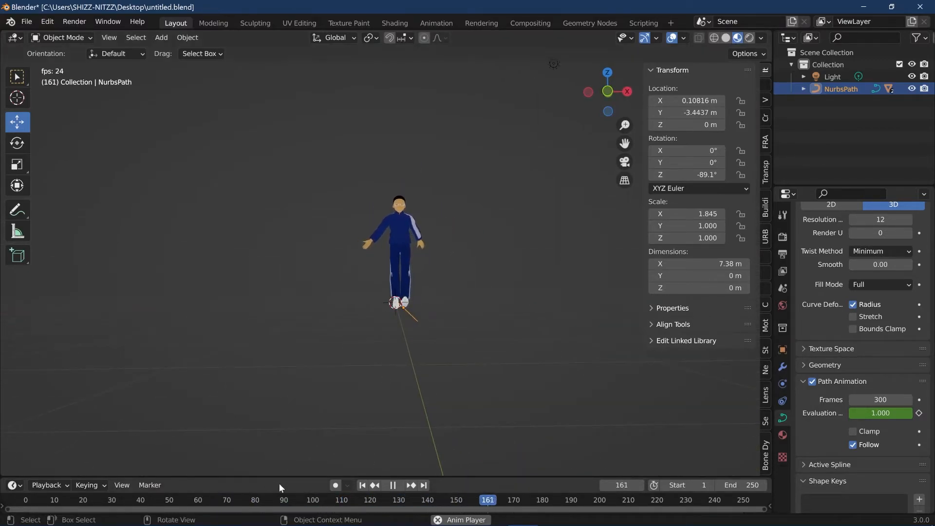
{"action": "left_click", "coordinate": [393, 487]}
{"action": "left_click", "coordinate": [363, 486]}
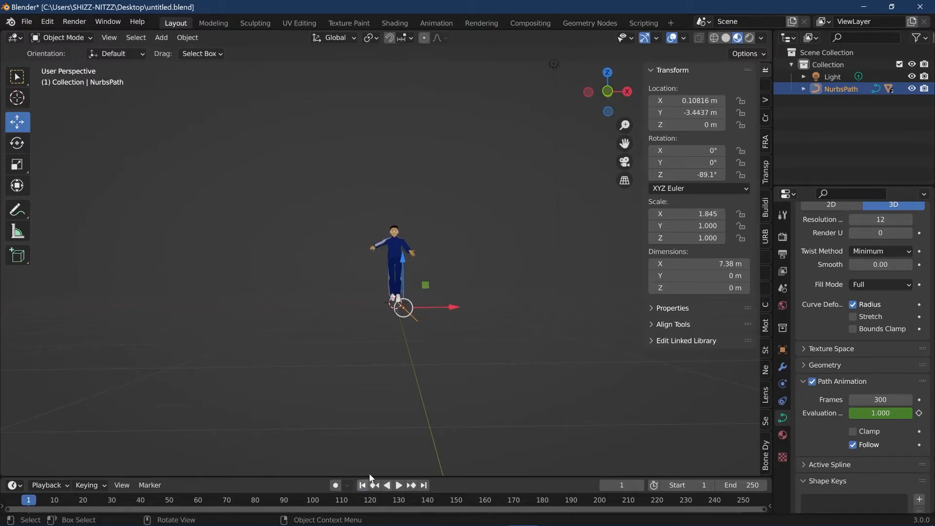
Switch to the Animation workspace, change the narrow camera viewport to a Graph Editor and widen it.
{"action": "middle_click_drag", "start_coordinate": [352, 253], "coordinate": [389, 270]}
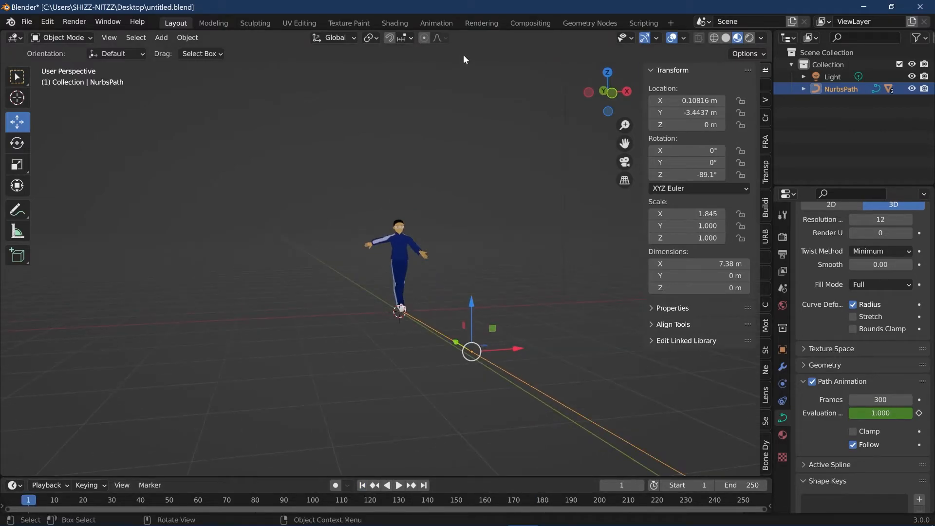
{"action": "left_click", "coordinate": [437, 23]}
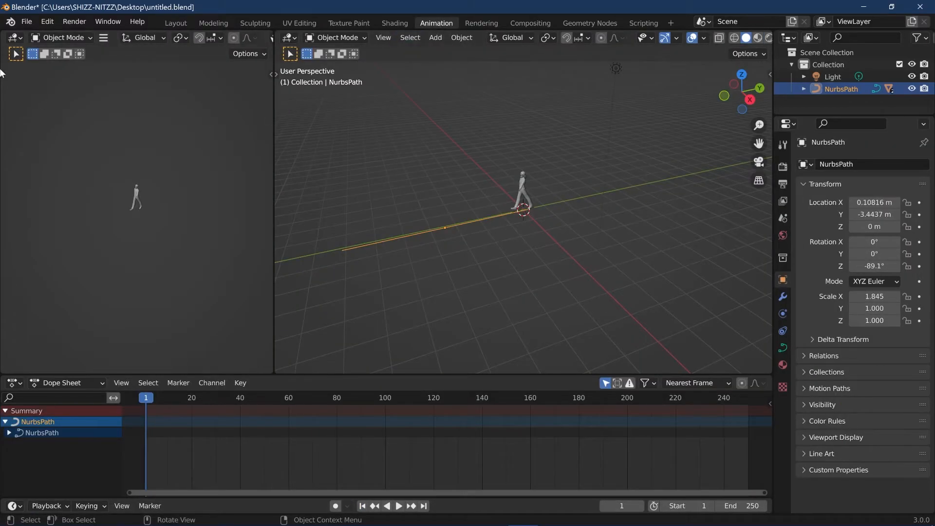
{"action": "left_click", "coordinate": [14, 38]}
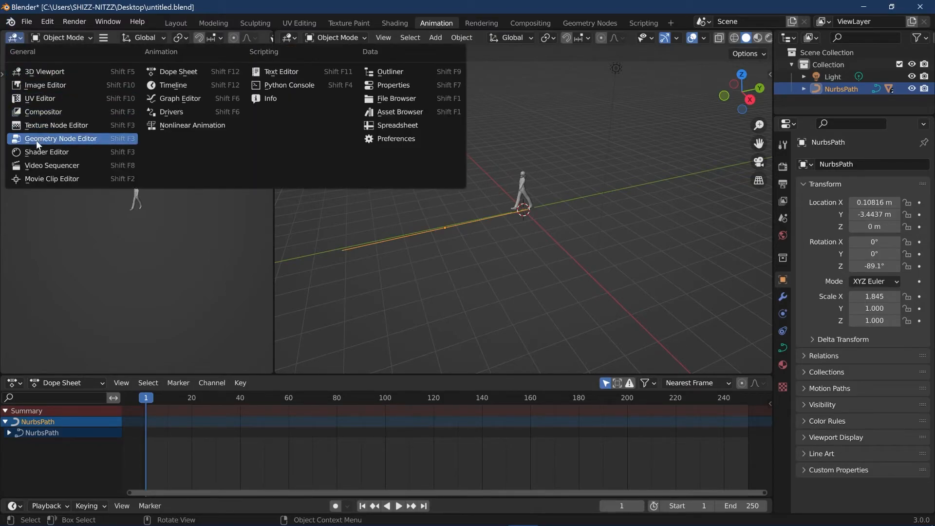
{"action": "left_click", "coordinate": [154, 100]}
{"action": "left_click_drag", "start_coordinate": [273, 129], "coordinate": [429, 149]}
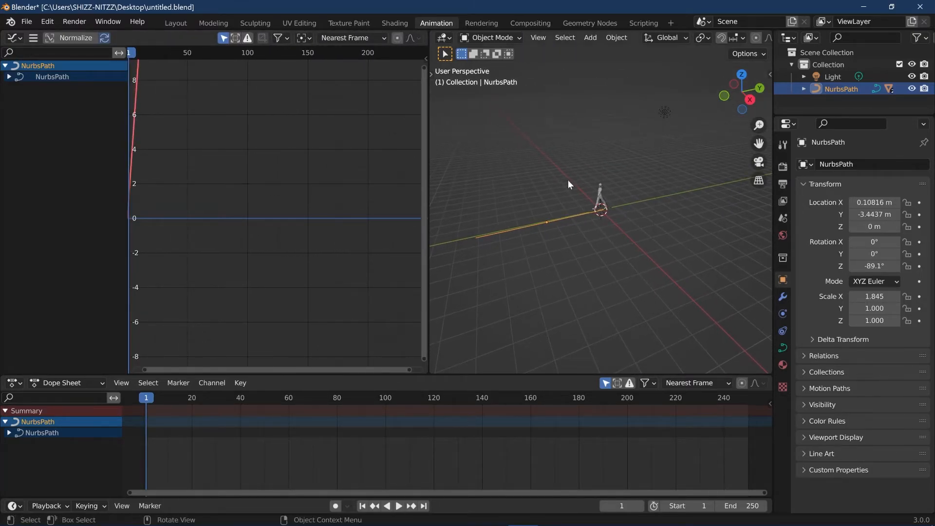
Expand the NurbsPath channels in the Graph Editor down to the Evaluation Time channel and examine its curve.
{"action": "mouse_move", "coordinate": [630, 213]}
{"action": "middle_mouse_down"}
{"action": "mouse_move", "coordinate": [603, 230]}
{"action": "mouse_move", "coordinate": [635, 219]}
{"action": "middle_mouse_up"}
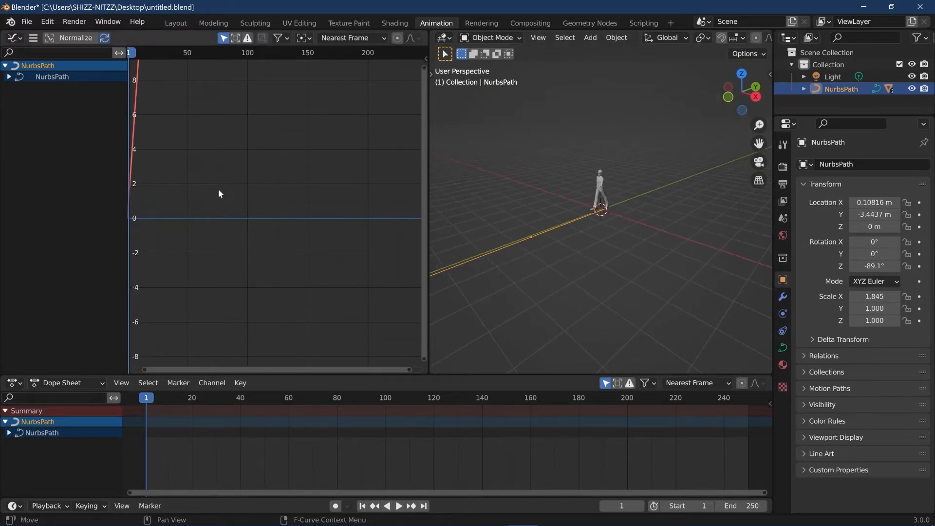
{"action": "left_click", "coordinate": [8, 76]}
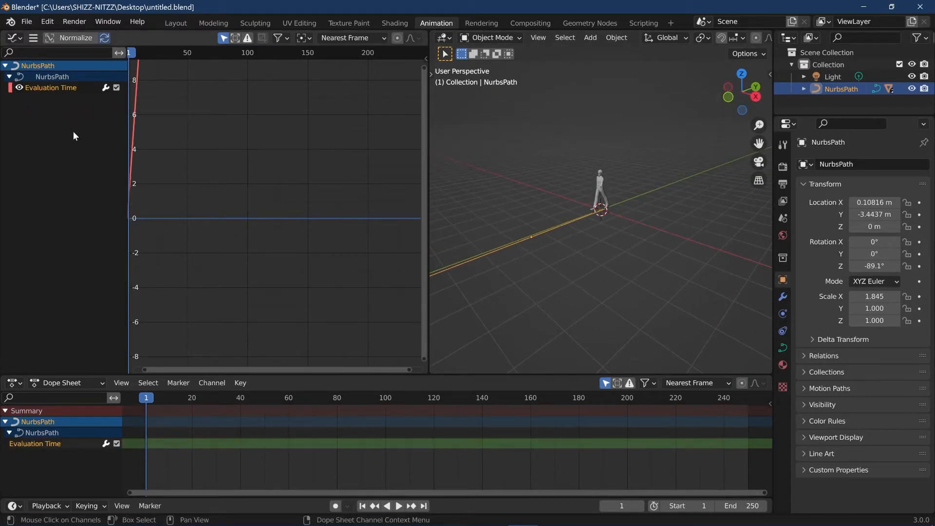
{"action": "middle_click_drag", "start_coordinate": [603, 255], "coordinate": [606, 241]}
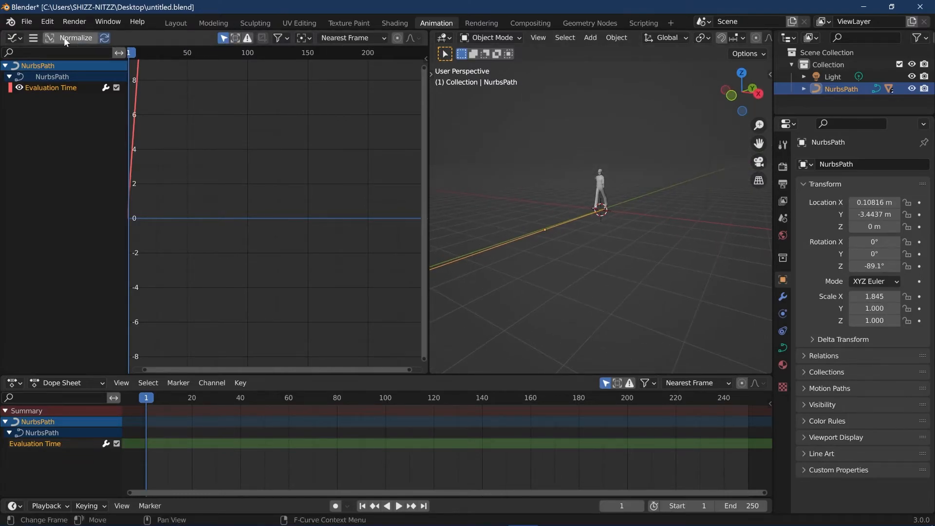
Add a mesh cube at the world origin, beside the character.
{"action": "left_click", "coordinate": [592, 37]}
{"action": "mouse_move", "coordinate": [603, 54]}
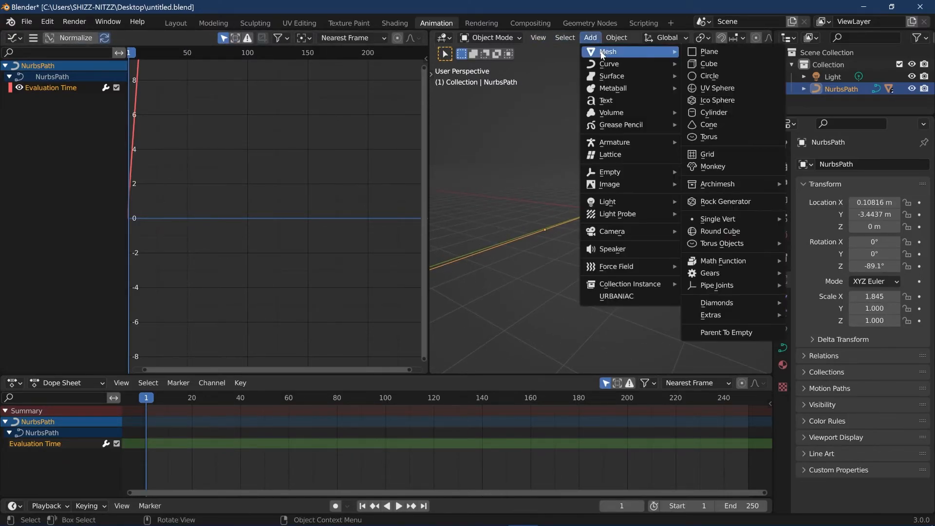
{"action": "left_click", "coordinate": [694, 64]}
{"action": "middle_click_drag", "start_coordinate": [594, 226], "coordinate": [627, 254]}
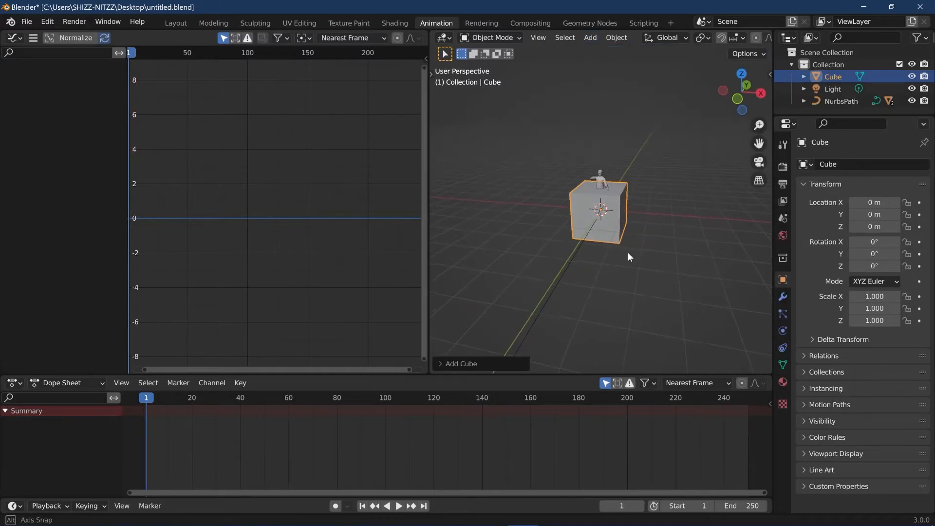
Enable auto keying and move the cube about 3.57 m along X with the Move tool, keyframing it at frame 1.
{"action": "left_click", "coordinate": [336, 507]}
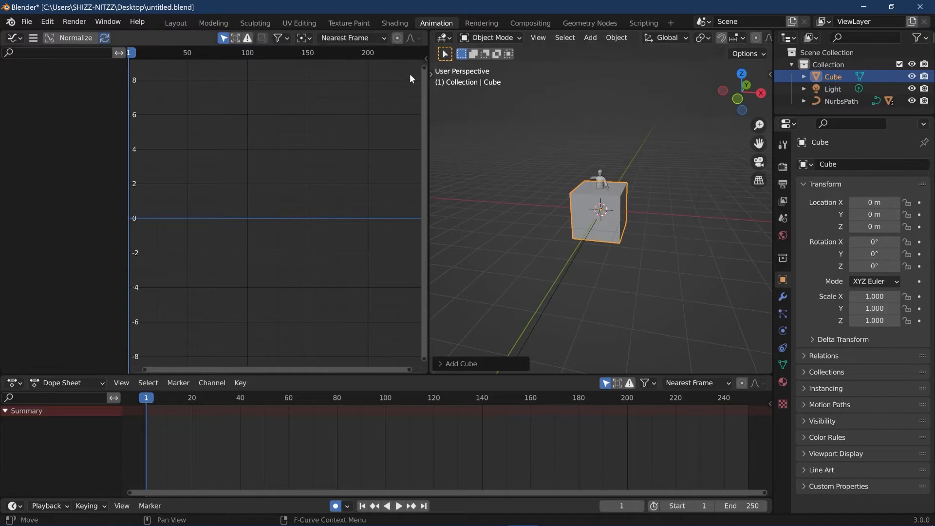
{"action": "left_click", "coordinate": [432, 75]}
{"action": "left_click", "coordinate": [449, 122]}
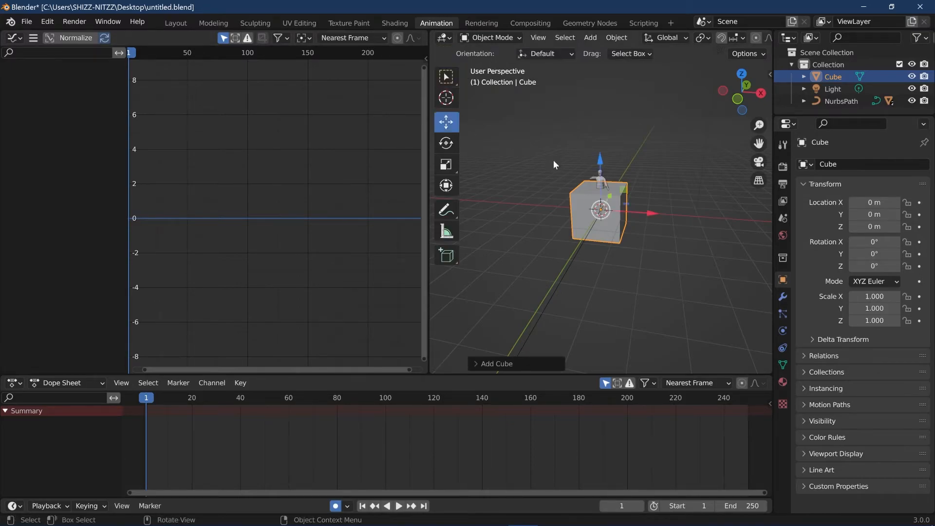
{"action": "left_click_drag", "start_coordinate": [645, 213], "coordinate": [730, 232]}
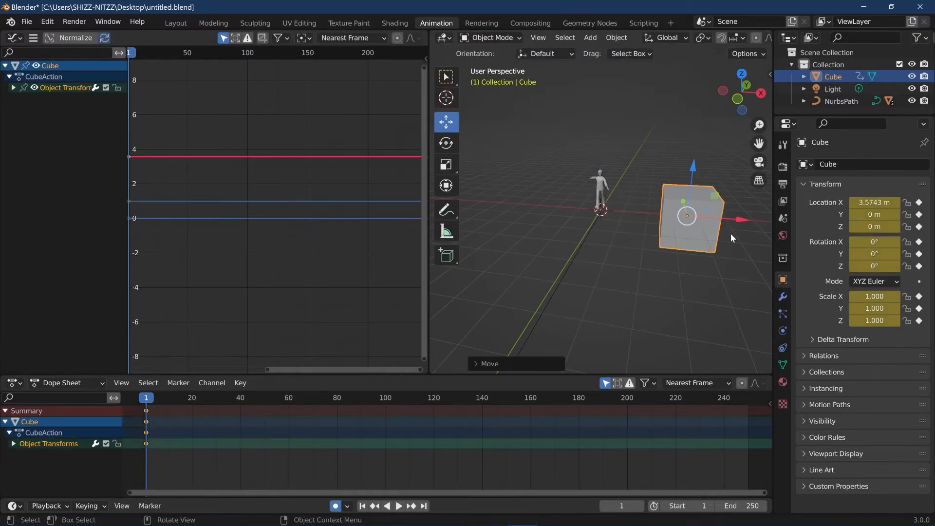
Expand the cube's Object Transforms channels in the Graph Editor, play the animation briefly and return to the first frame.
{"action": "middle_click_drag", "start_coordinate": [166, 189], "coordinate": [191, 190]}
{"action": "left_click", "coordinate": [13, 88]}
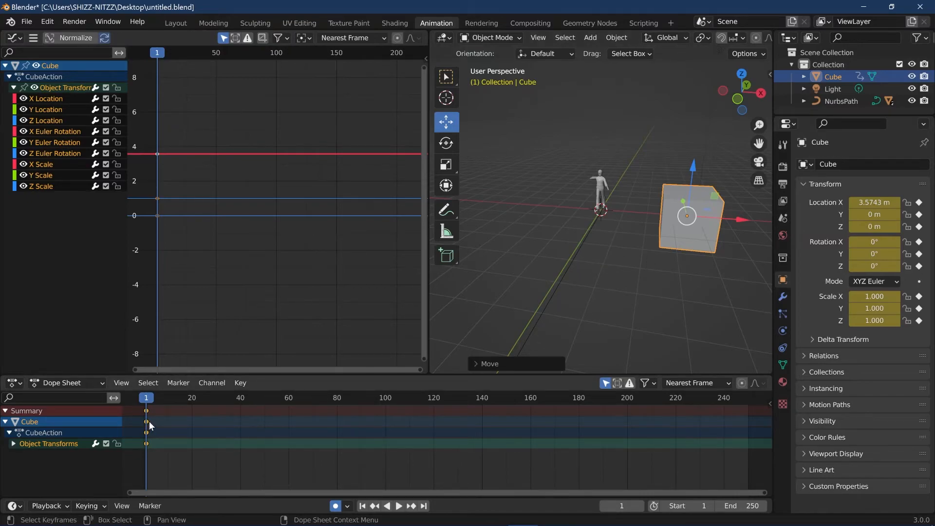
{"action": "left_click", "coordinate": [397, 507]}
{"action": "left_click", "coordinate": [396, 506]}
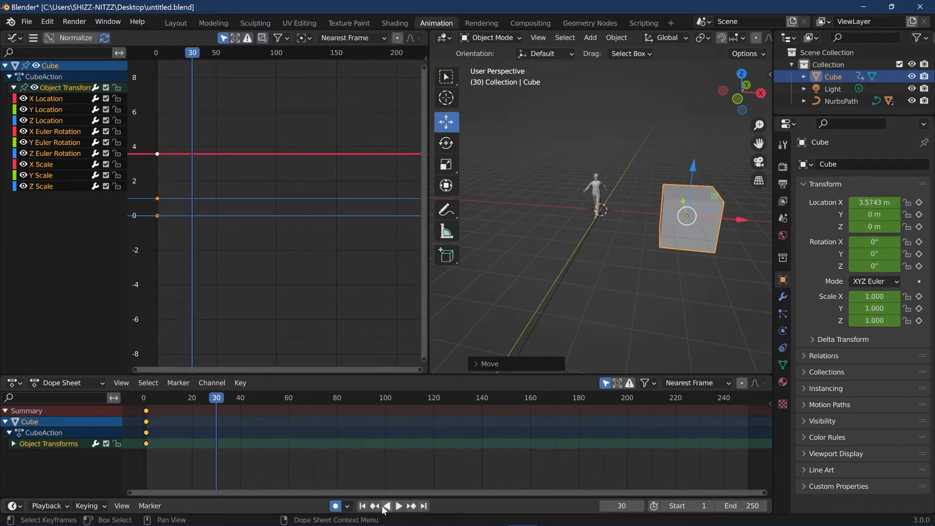
{"action": "left_click", "coordinate": [362, 506]}
Select the character's armature, play its walk to check for keyframe channels, and stop at frame 55.
{"action": "scroll", "coordinate": [627, 209], "scroll_direction": "up", "scroll_amount": 4}
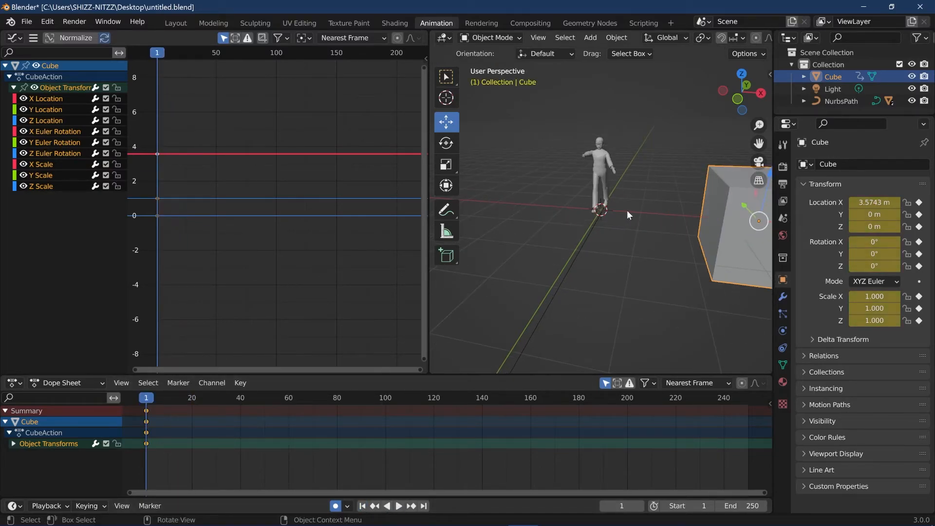
{"action": "scroll", "coordinate": [606, 197], "scroll_direction": "up", "scroll_amount": 2}
{"action": "left_click", "coordinate": [609, 184]}
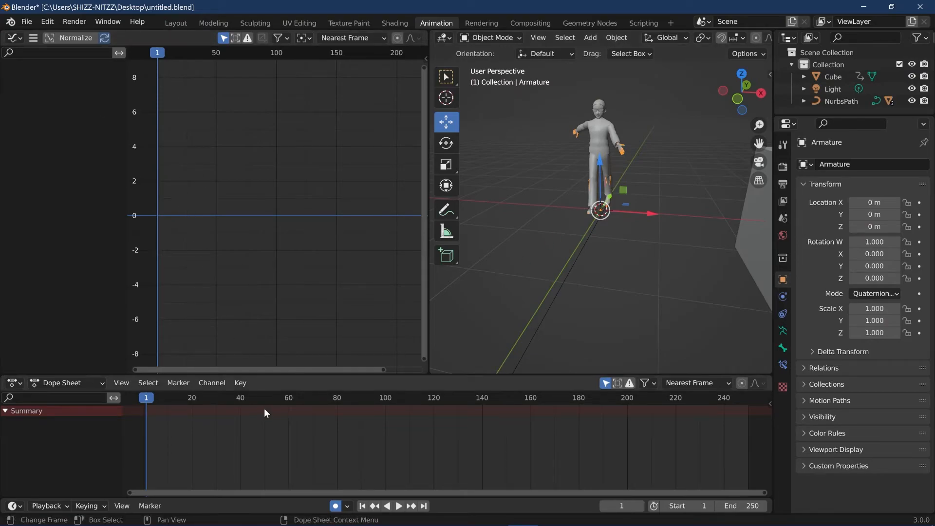
{"action": "left_click", "coordinate": [397, 506]}
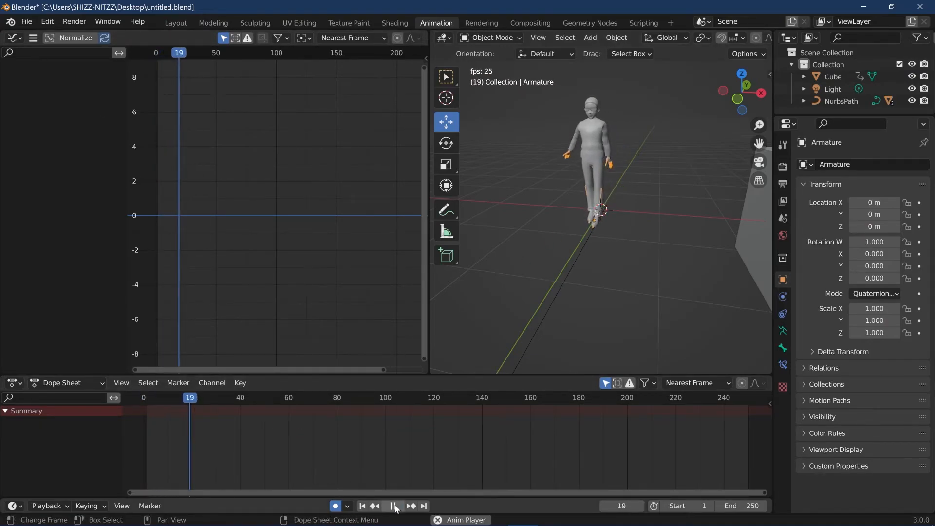
{"action": "left_click", "coordinate": [395, 507]}
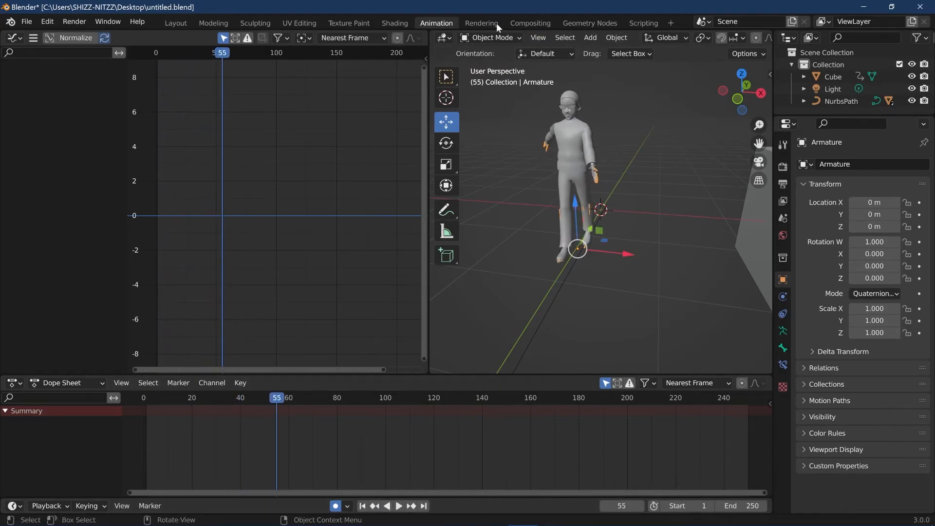
Select all the armature's bones in Pose Mode to check them for keyframes, and return to Object Mode.
{"action": "left_click", "coordinate": [490, 37]}
{"action": "left_click", "coordinate": [485, 75]}
{"action": "key", "text": "a"}
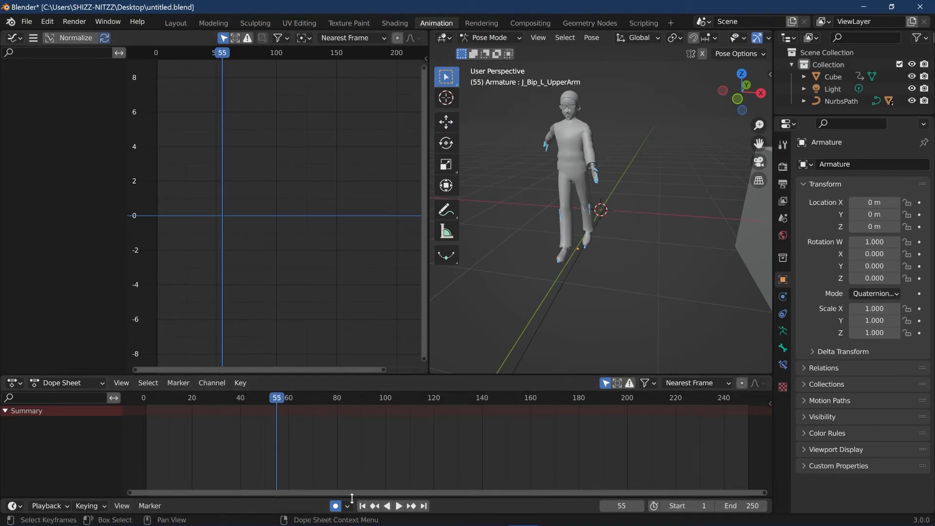
{"action": "left_click", "coordinate": [491, 37]}
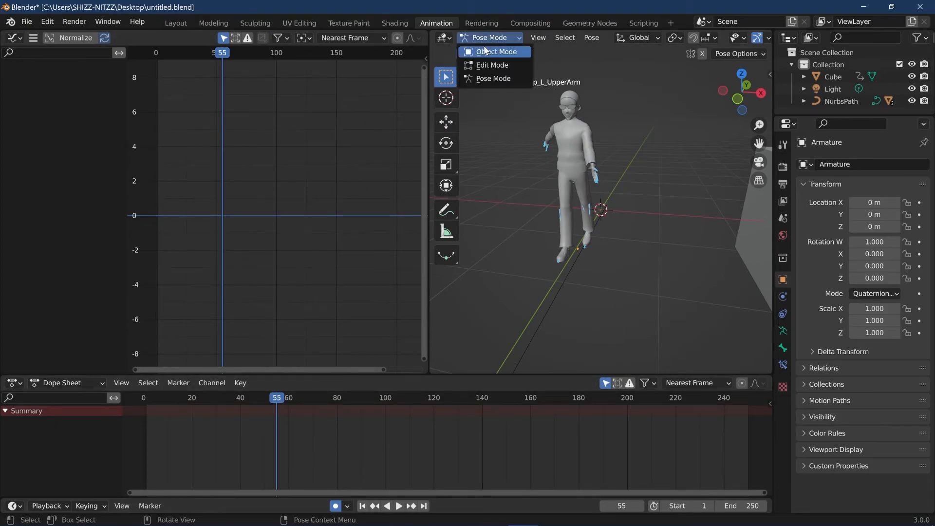
{"action": "left_click", "coordinate": [488, 50]}
Select the cube and then the armature to compare their animation channels, and return to the first frame.
{"action": "scroll", "coordinate": [608, 155], "scroll_direction": "down", "scroll_amount": 3}
{"action": "left_click", "coordinate": [717, 200]}
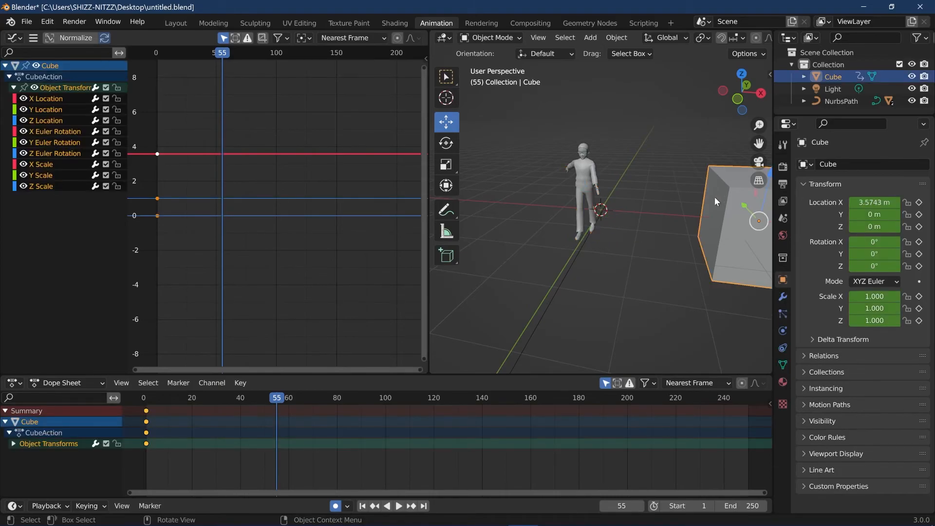
{"action": "left_click", "coordinate": [586, 188]}
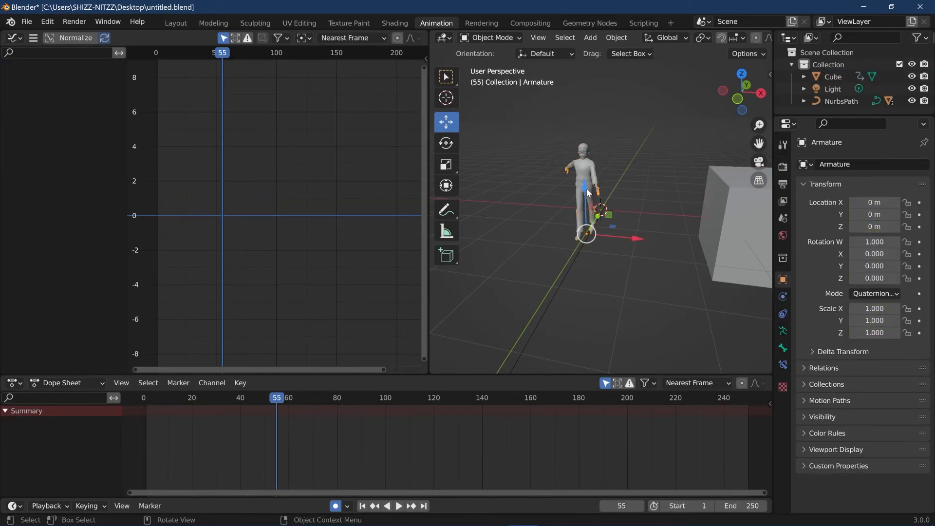
{"action": "left_click", "coordinate": [362, 506]}
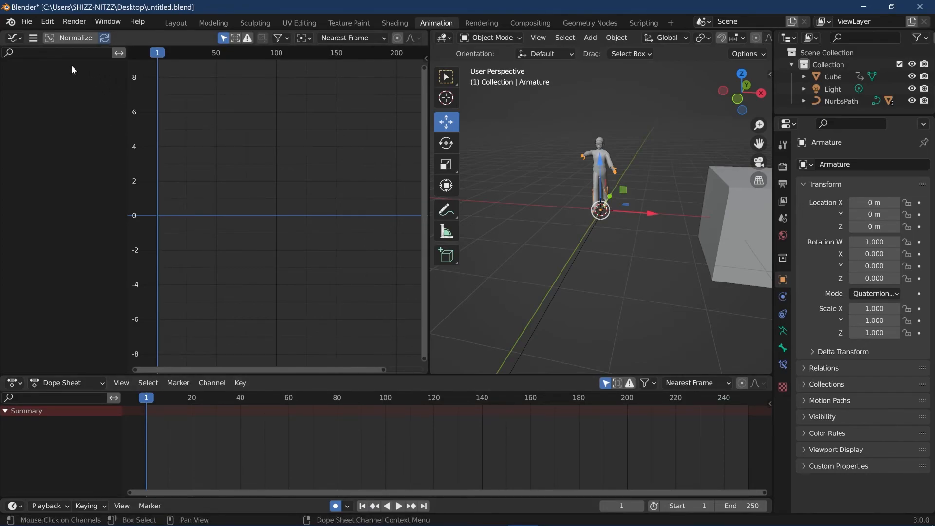
Change the Graph Editor area to a Dope Sheet in Action Editor mode.
{"action": "left_click", "coordinate": [15, 39]}
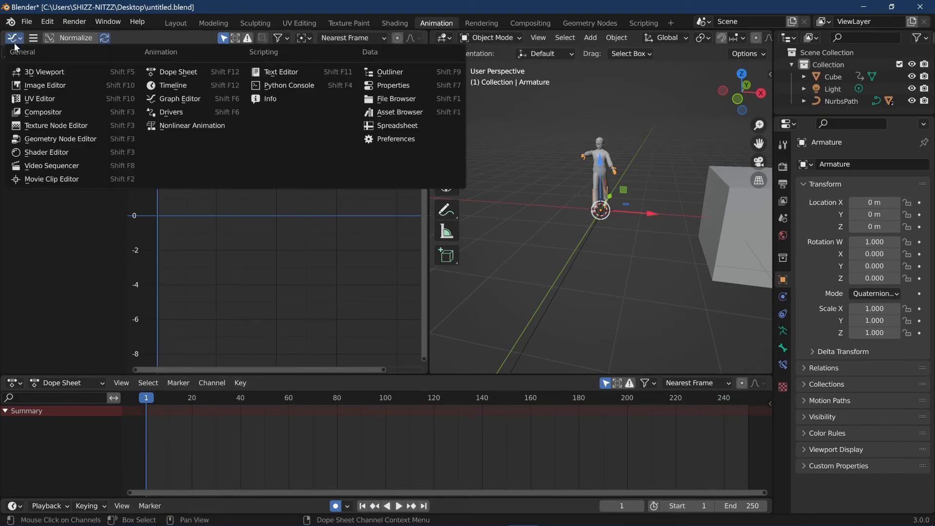
{"action": "left_click", "coordinate": [156, 72]}
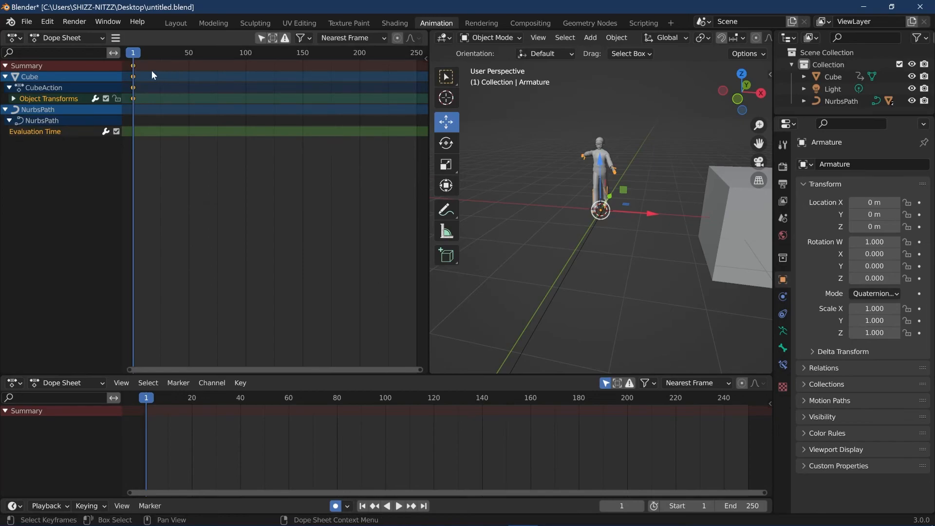
{"action": "left_click", "coordinate": [60, 40]}
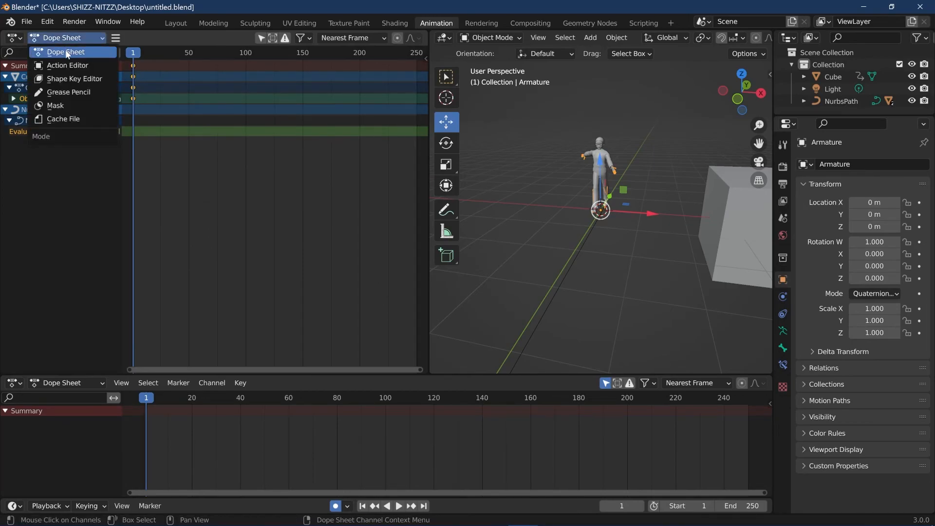
{"action": "left_click", "coordinate": [70, 65]}
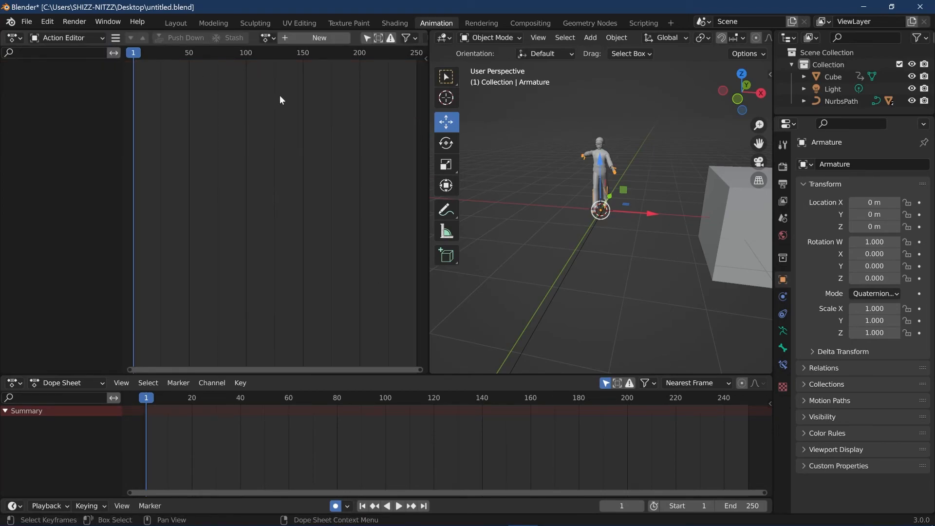
Select the cube and the armature in turn to compare their actions and keyframes at frame 1.
{"action": "scroll", "coordinate": [652, 201], "scroll_direction": "up", "scroll_amount": 2}
{"action": "scroll", "coordinate": [597, 170], "scroll_direction": "down", "scroll_amount": 4}
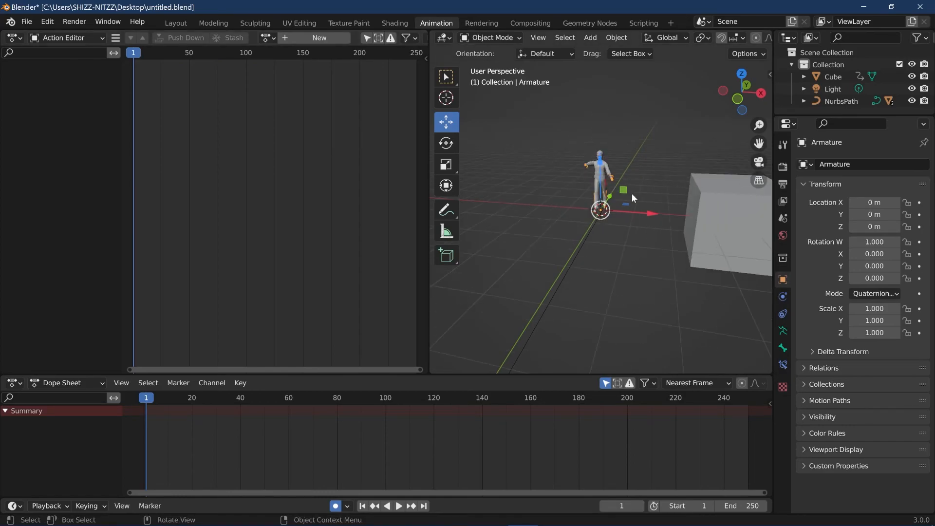
{"action": "left_click", "coordinate": [699, 215]}
{"action": "key", "text": "i"}
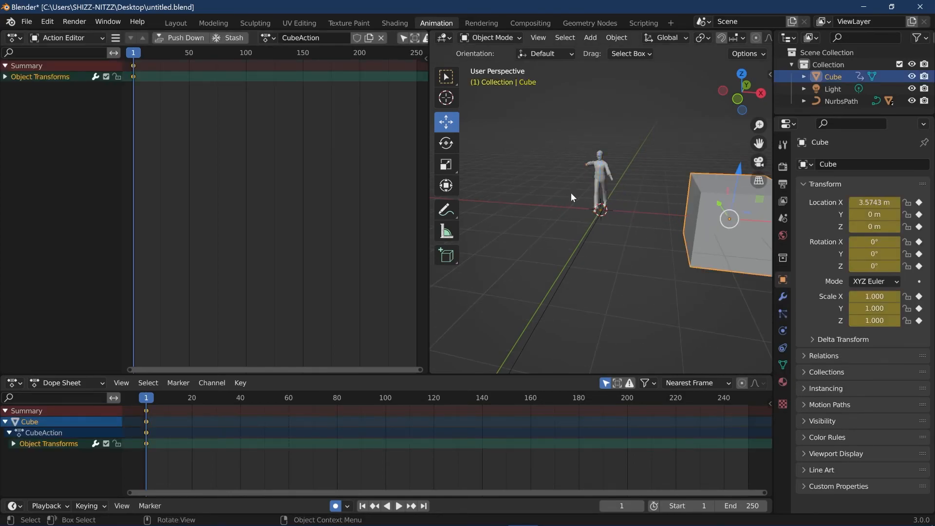
{"action": "left_click", "coordinate": [600, 182]}
{"action": "scroll", "coordinate": [599, 190], "scroll_direction": "up", "scroll_amount": 2}
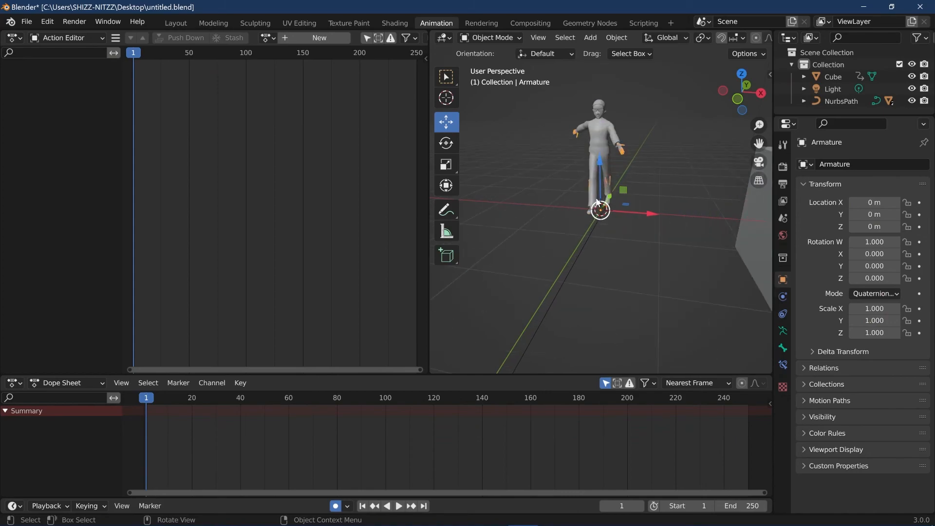
{"action": "scroll", "coordinate": [616, 209], "scroll_direction": "down", "scroll_amount": 3}
{"action": "left_click", "coordinate": [692, 205]}
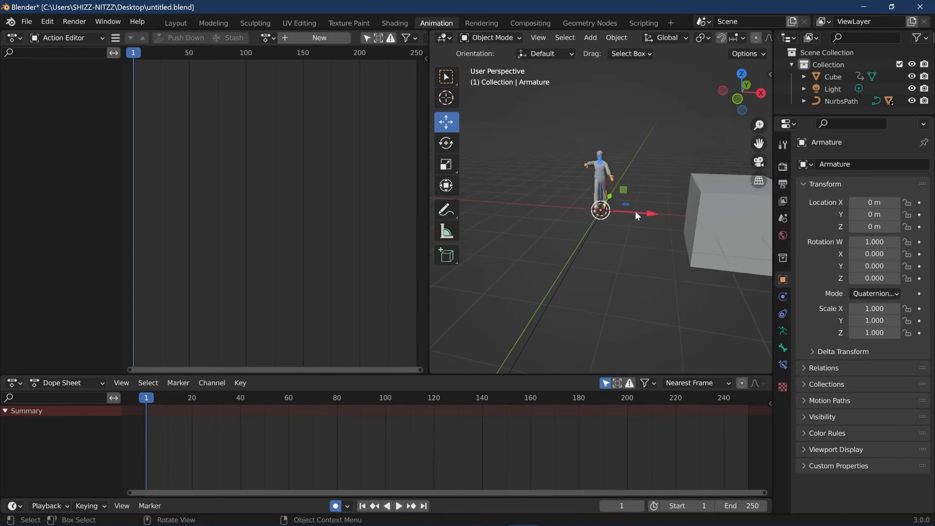
{"action": "scroll", "coordinate": [692, 205], "scroll_direction": "down", "scroll_amount": 2}
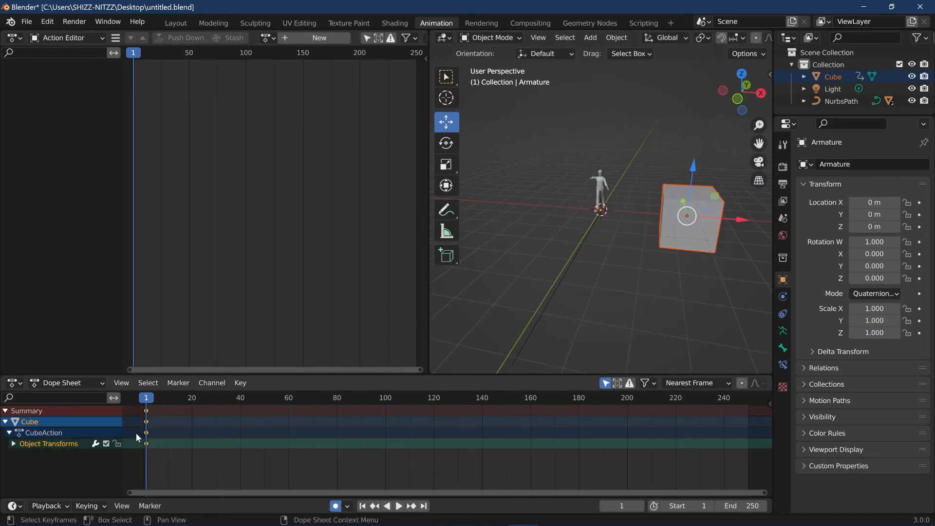
{"action": "scroll", "coordinate": [586, 216], "scroll_direction": "up", "scroll_amount": 2}
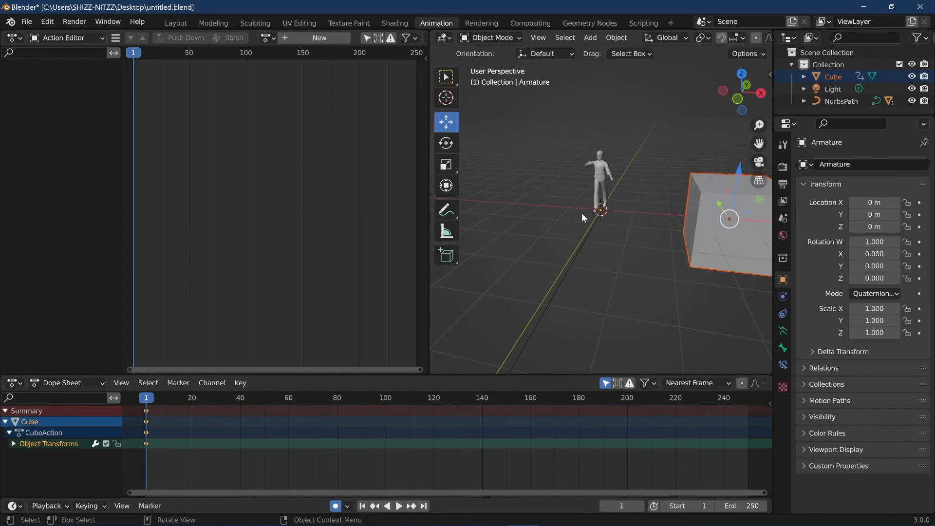
Play the animation and select the armature while viewing its walk beside the cube from another angle.
{"action": "left_click", "coordinate": [399, 506]}
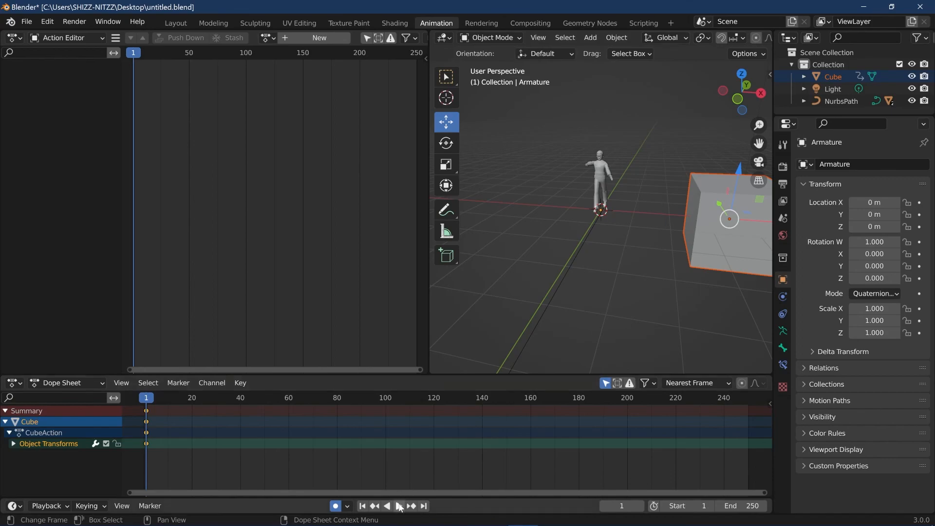
{"action": "middle_click_drag", "start_coordinate": [579, 198], "coordinate": [628, 206]}
{"action": "left_click", "coordinate": [615, 202]}
{"action": "left_click", "coordinate": [628, 203]}
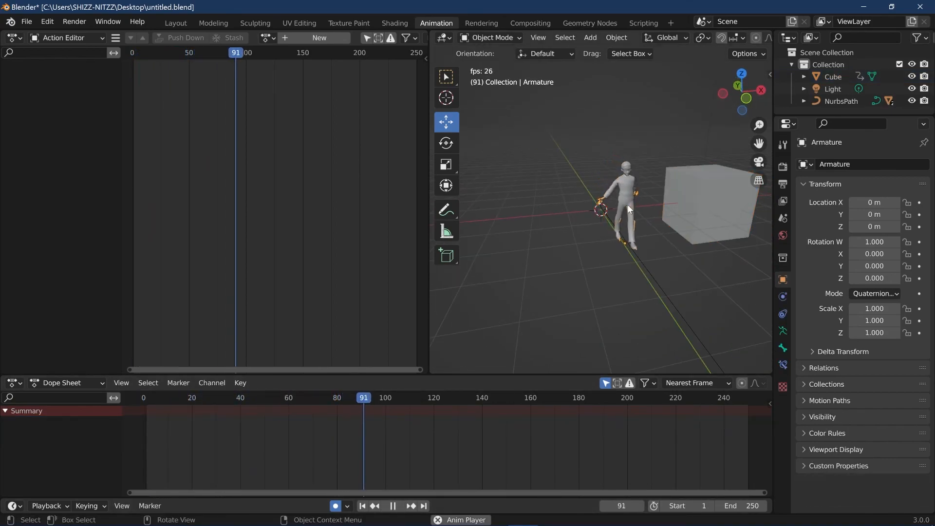